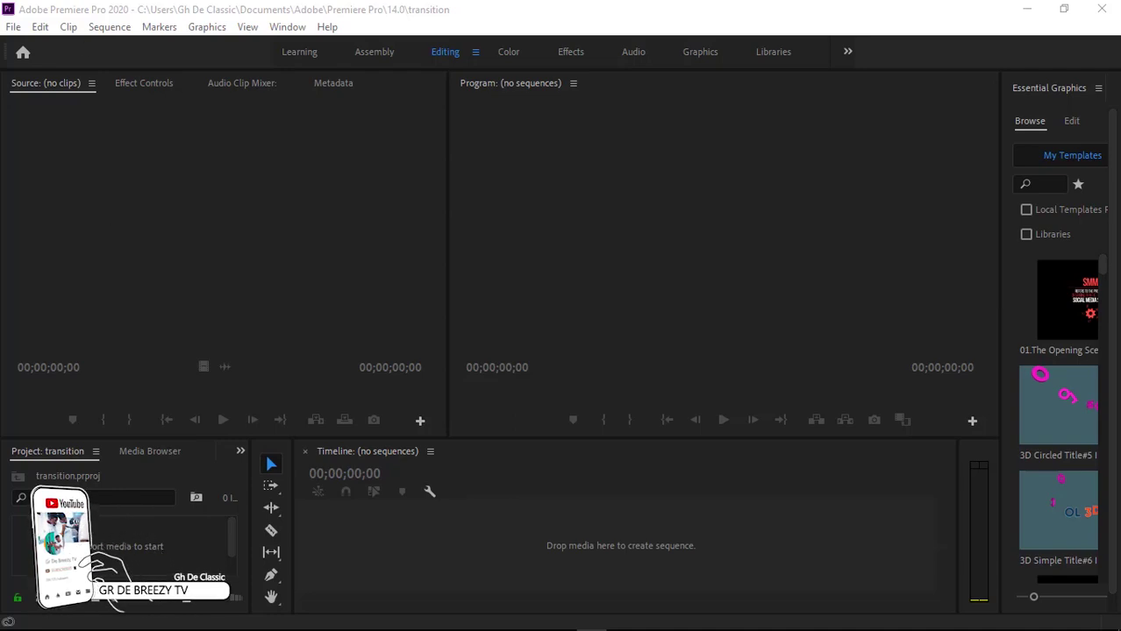
Check Effect Controls, return to Source, then narrow Essential Graphics to widen the Program monitor.
click(130, 90)
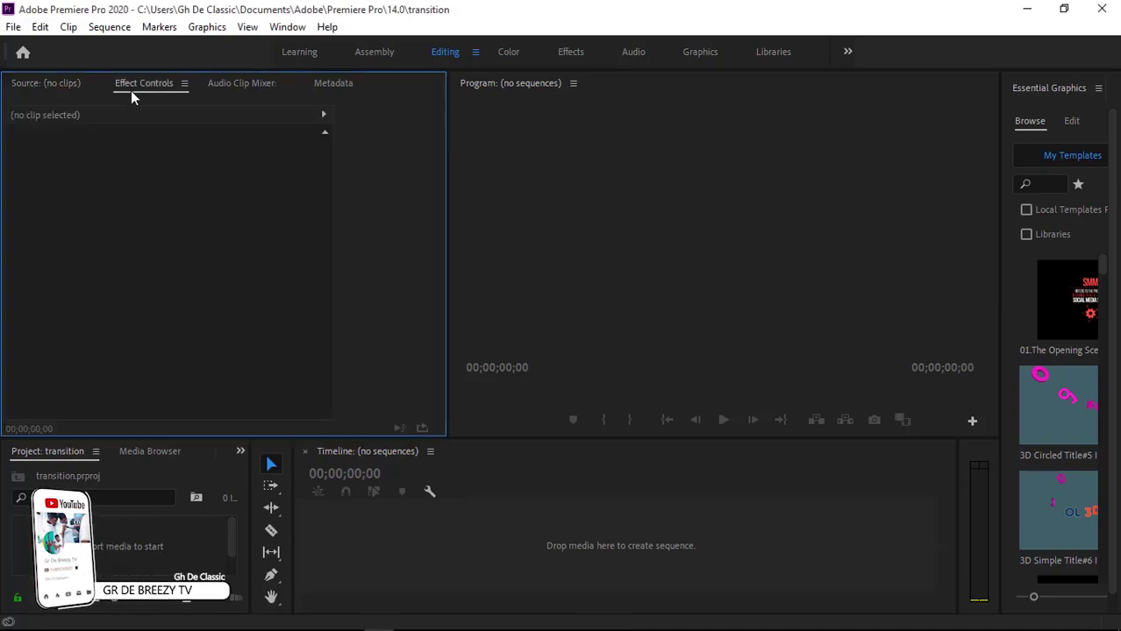
click(54, 84)
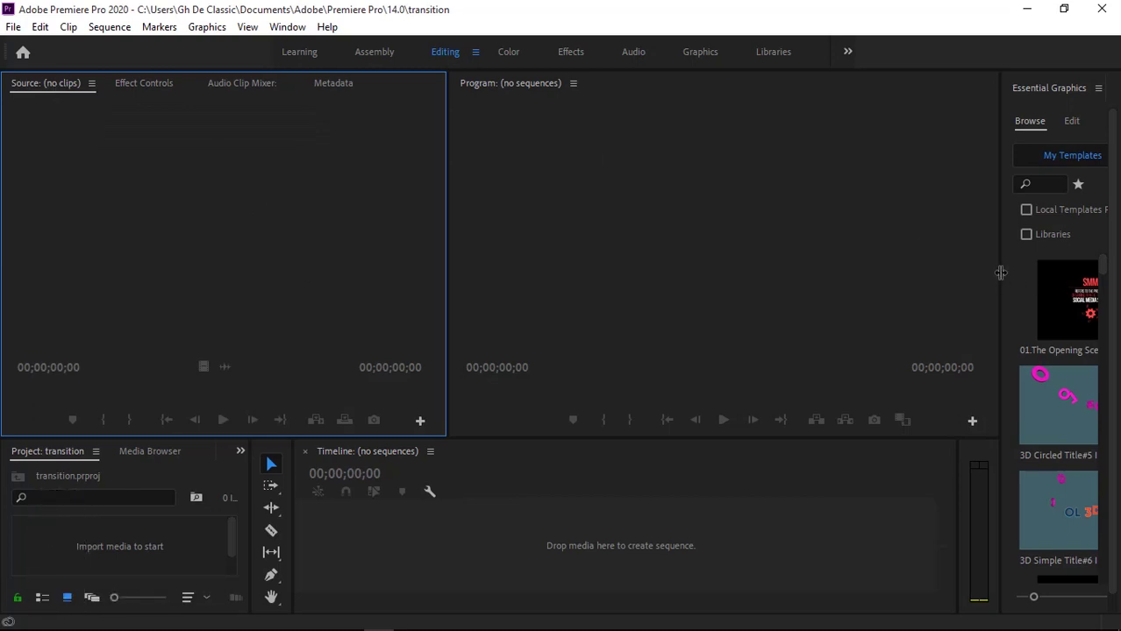
drag(1001, 273, 1017, 272)
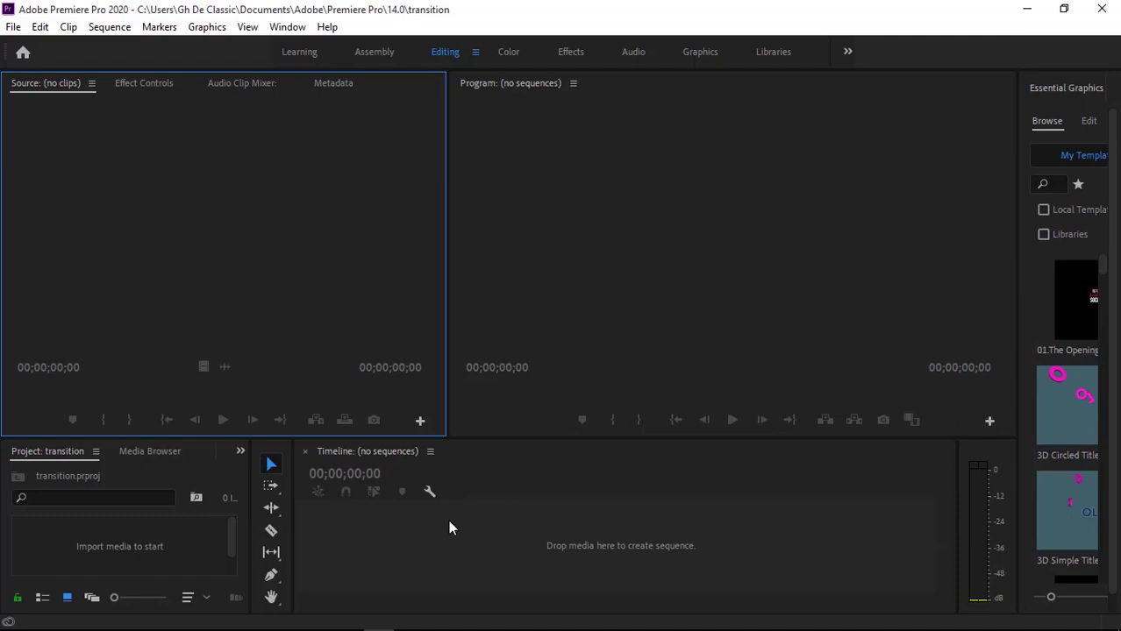
mouse_move(449, 629)
Open File Explorer and go to the GASPER G (E:) drive under This PC.
key(super+e)
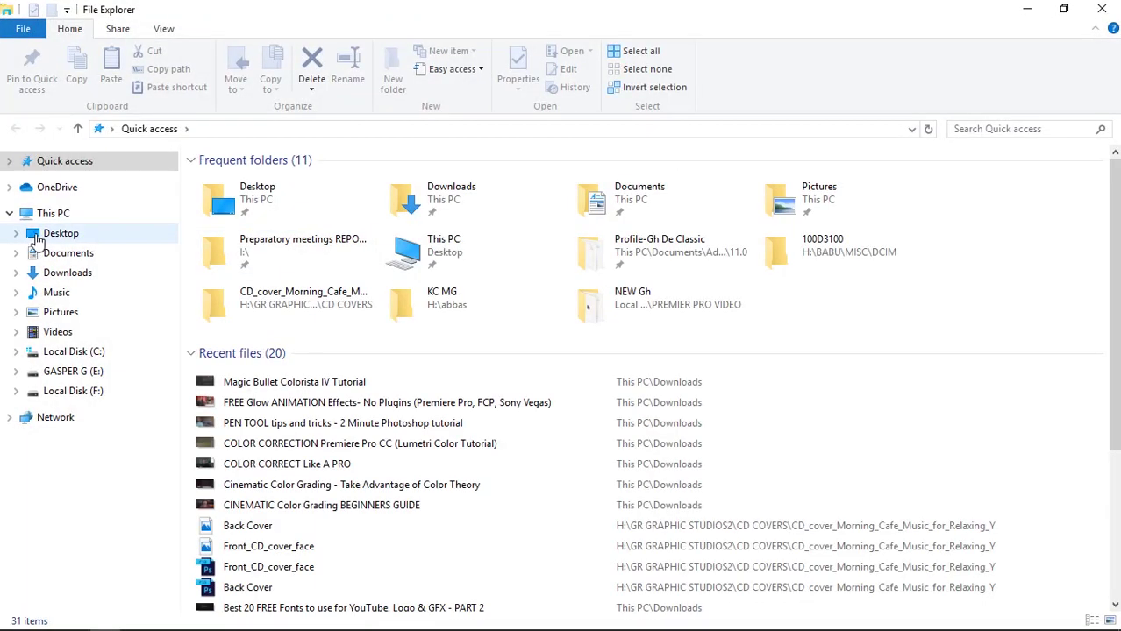
click(44, 217)
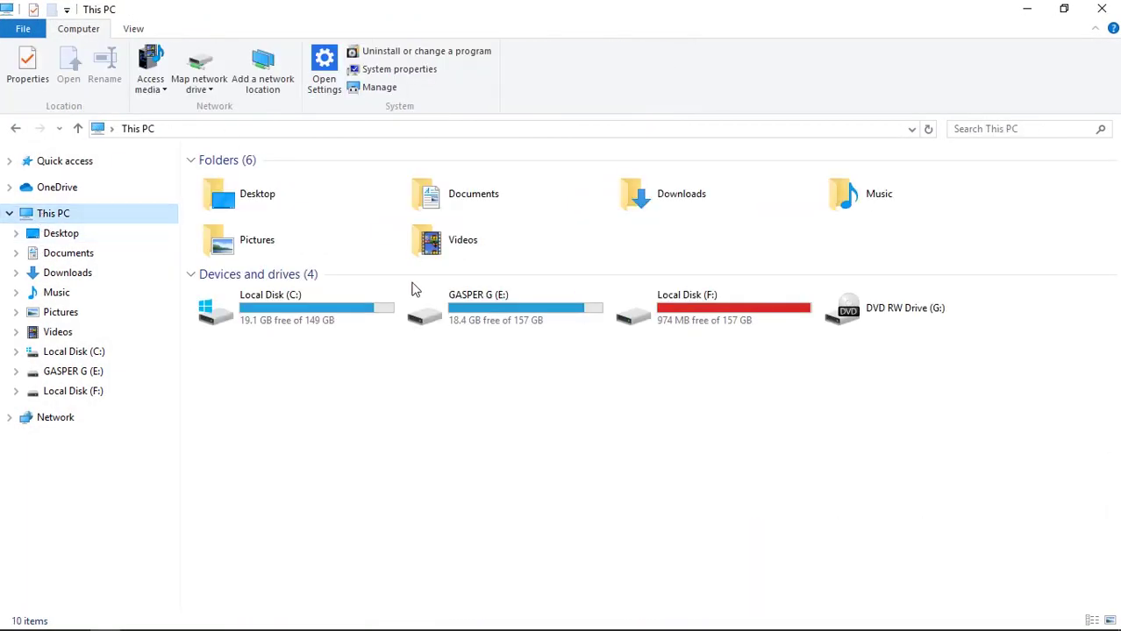
click(548, 324)
double_click(548, 324)
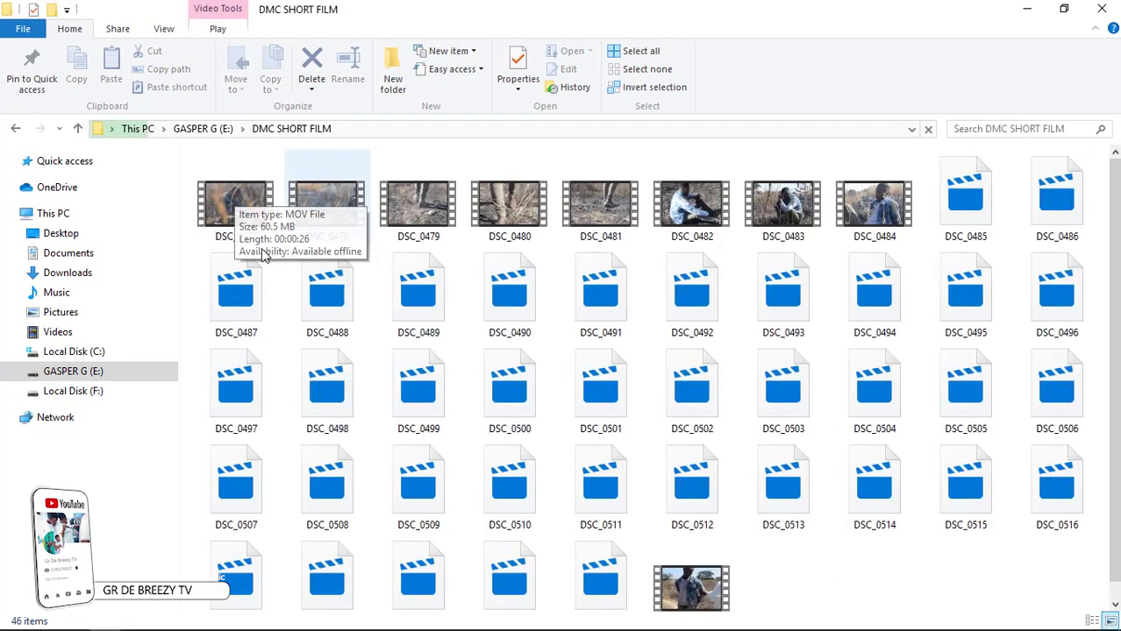
Select clips DSC_0477 through DSC_0483 and drag them toward Premiere.
click(247, 206)
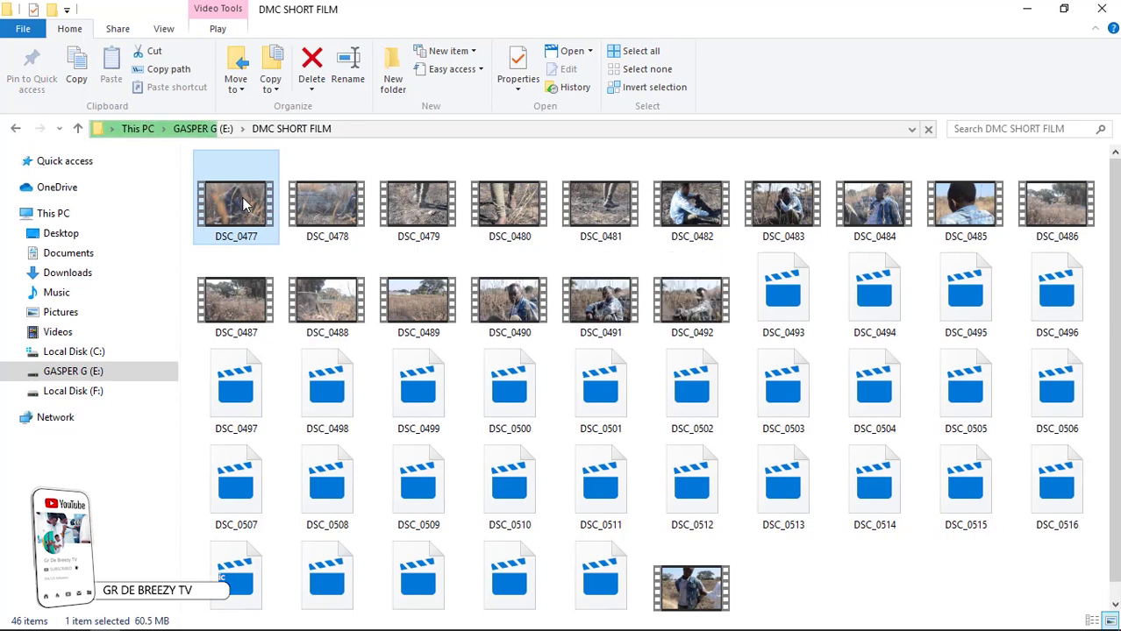
key(shift+Right)
key(shift+Right)
key(shift+Right)
key(shift+Right)
key(shift+Right)
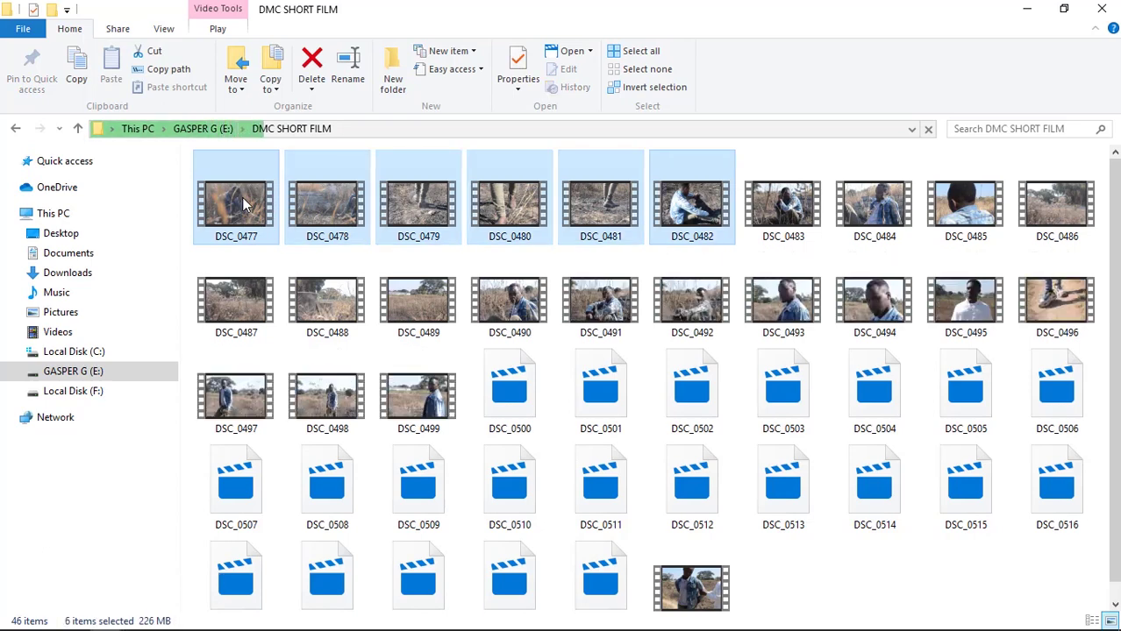
key(shift+Right)
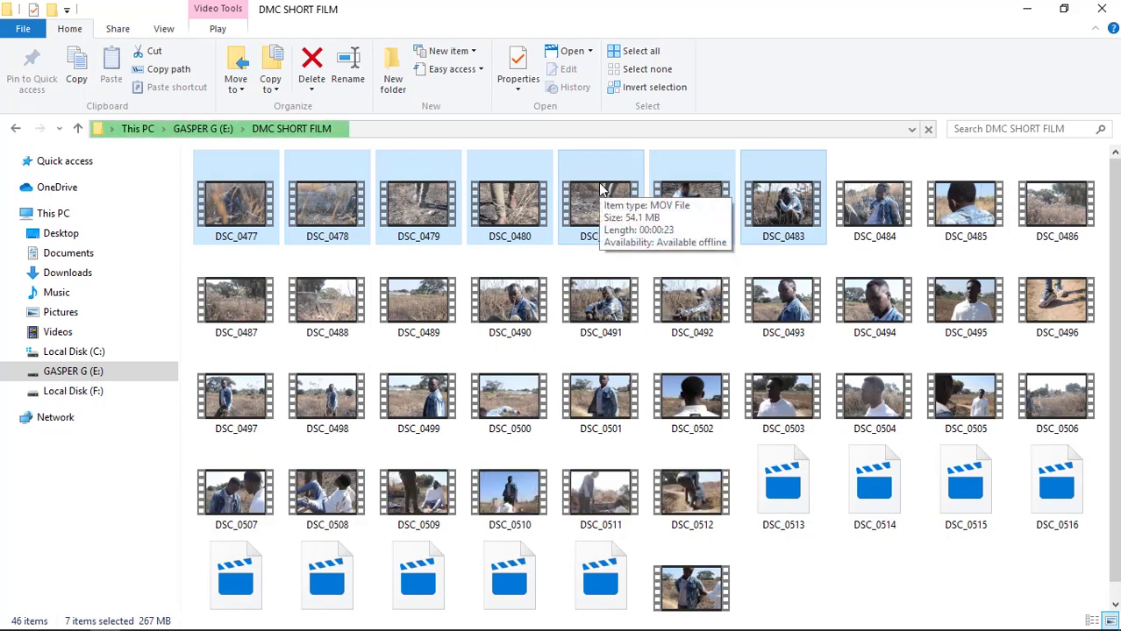
mouse_move(601, 191)
mouse_down()
mouse_move(572, 611)
mouse_move(353, 428)
mouse_up()
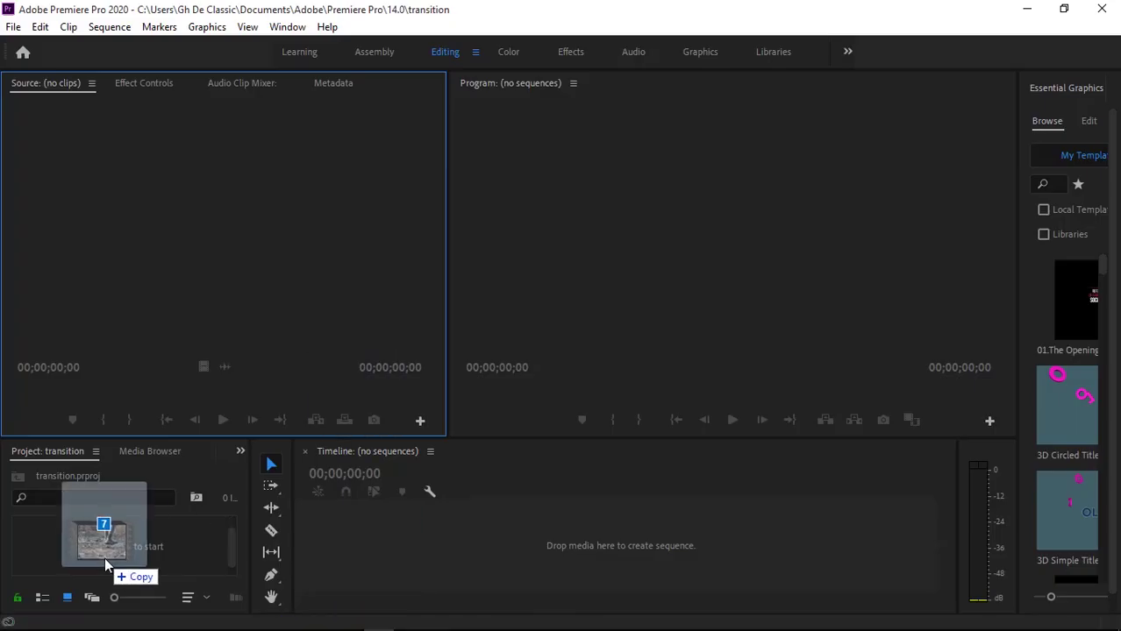
Drop the seven DSC clips into the transition project's Project panel and scroll the bin.
drag(352, 428, 104, 558)
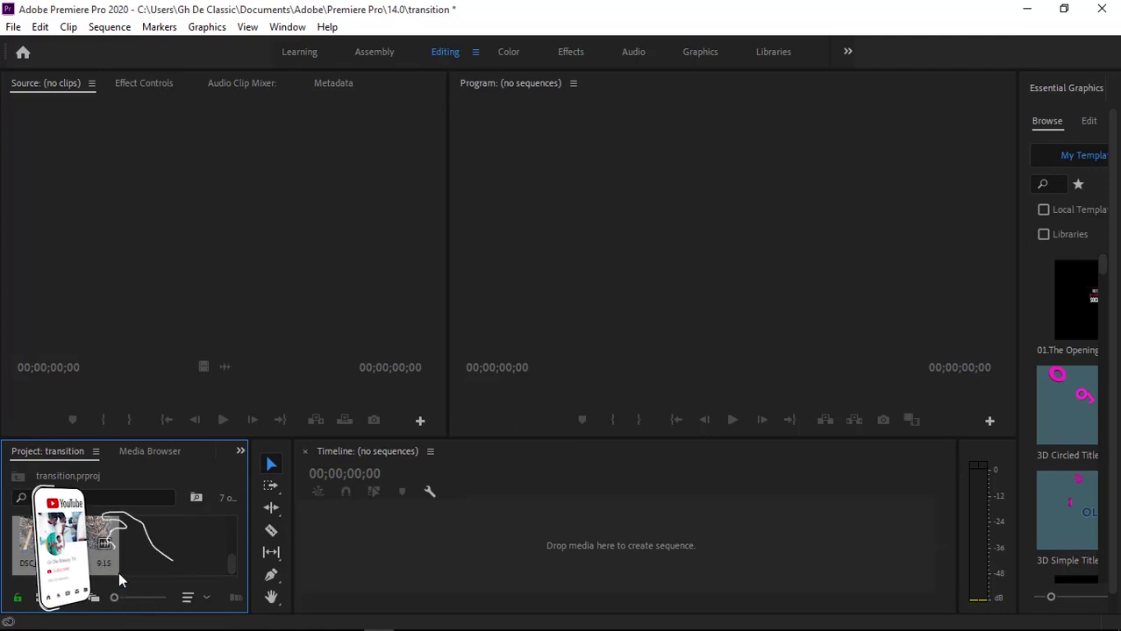
scroll(232, 553, up, 2)
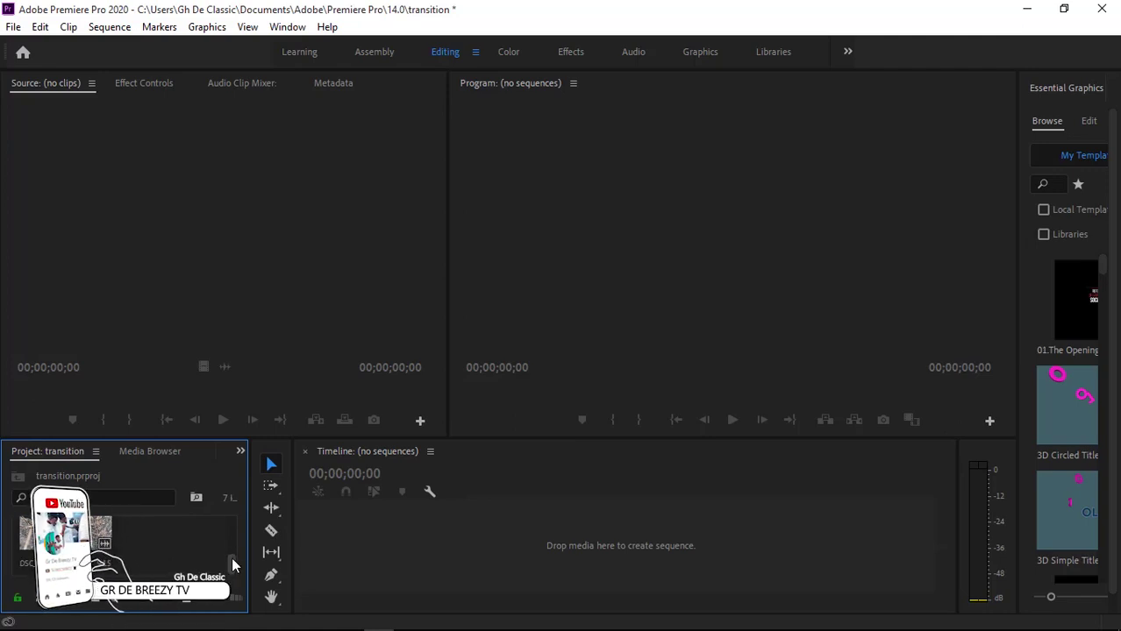
drag(229, 542, 228, 555)
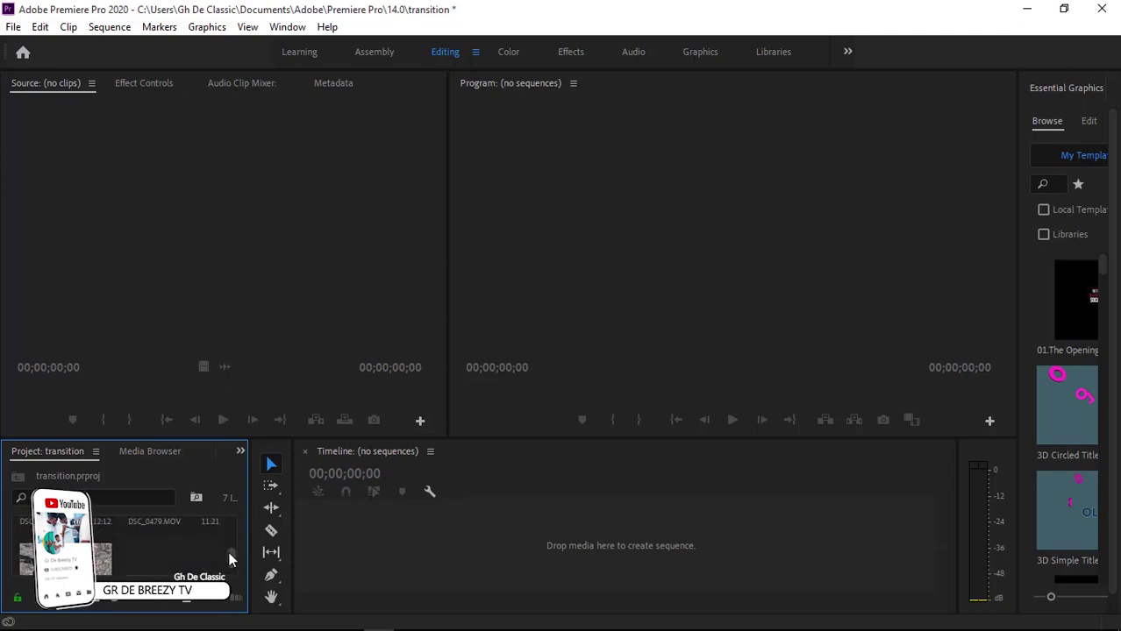
Make a DSC_0480 sequence from DSC_0480.MOV and trim its end to 00:00:03:16.
double_click(66, 544)
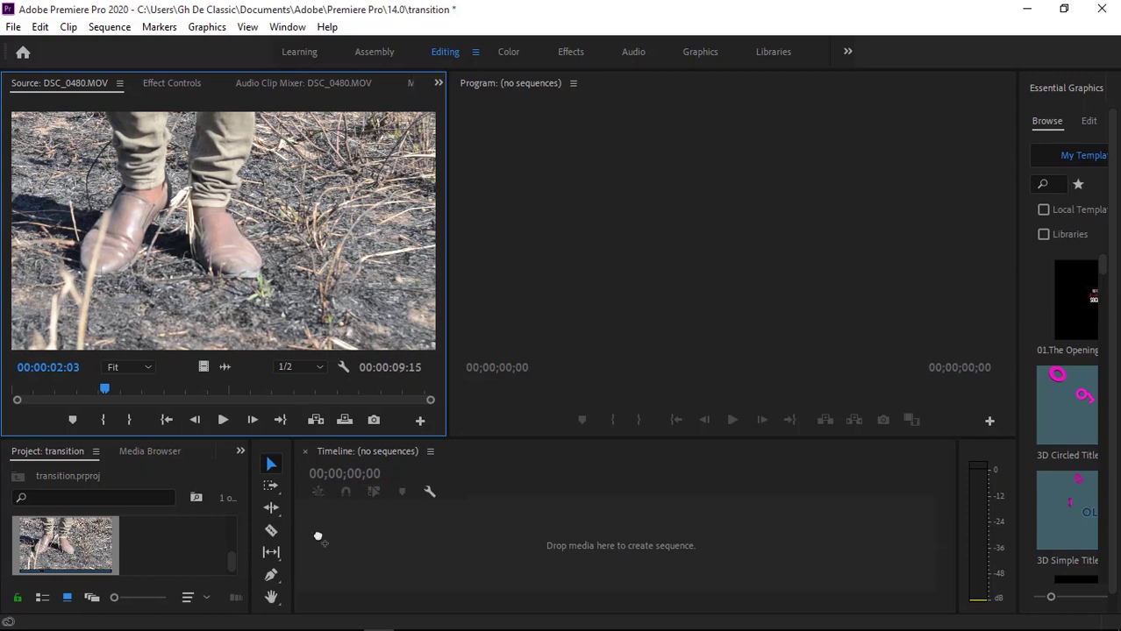
drag(318, 536, 365, 531)
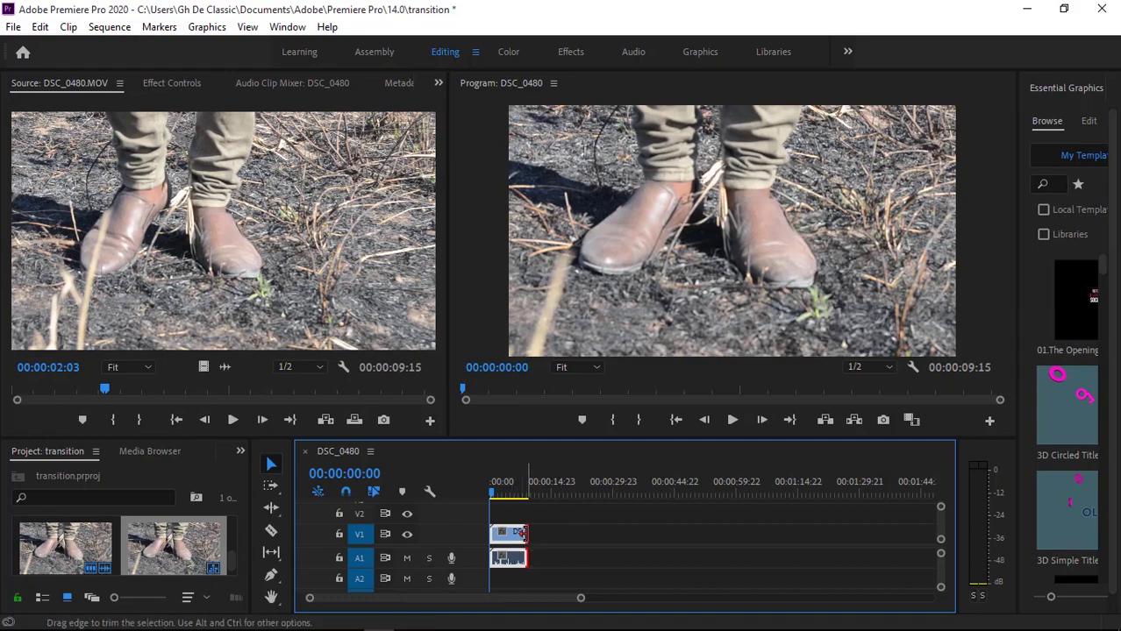
drag(525, 533, 508, 533)
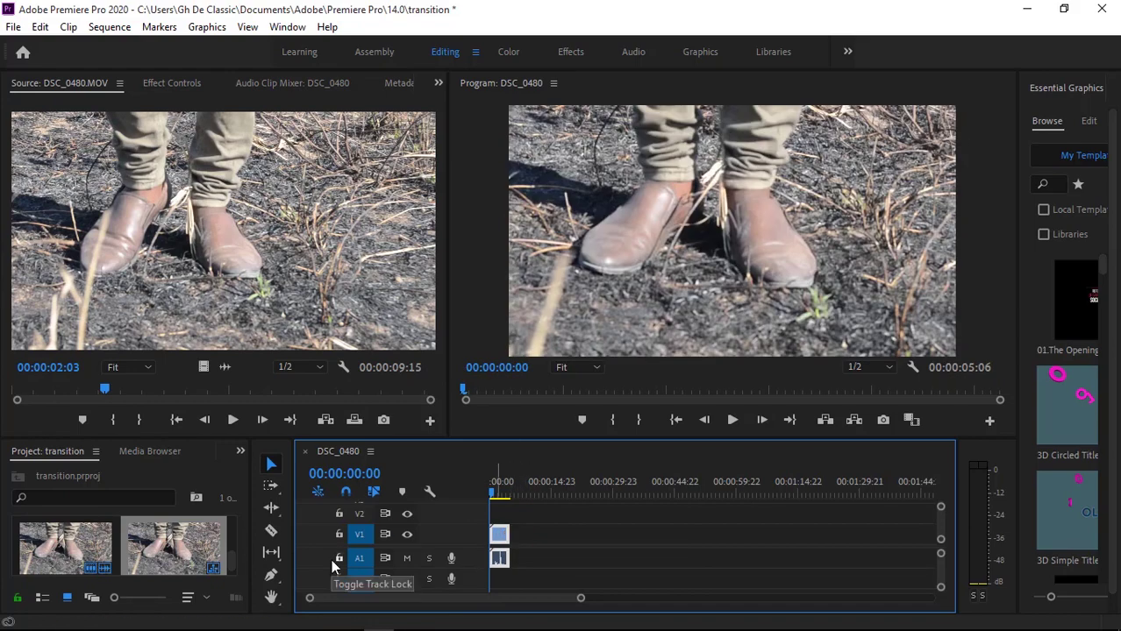
drag(504, 533, 498, 533)
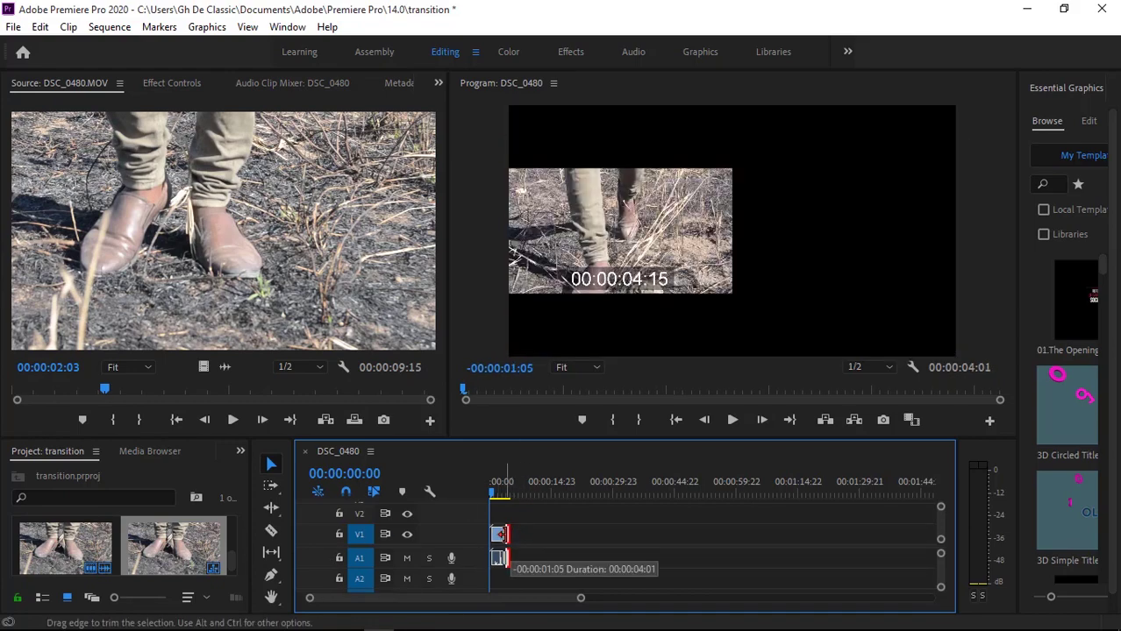
click(232, 560)
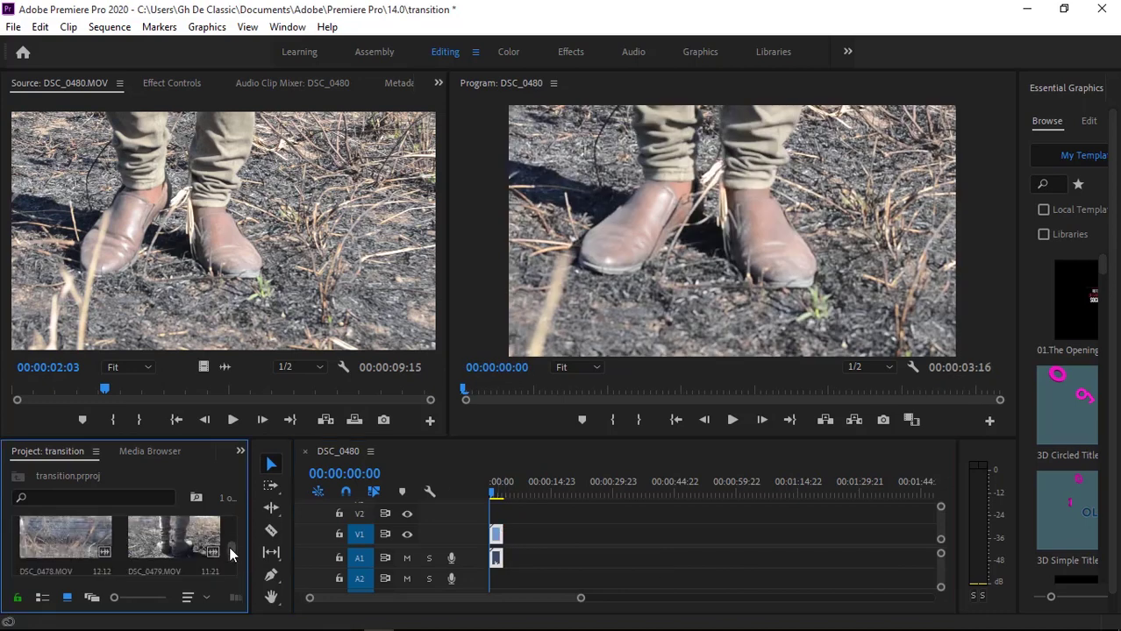
Load DSC_0478.MOV in the Source Monitor and mark in at 4:13 plus an out point.
double_click(66, 535)
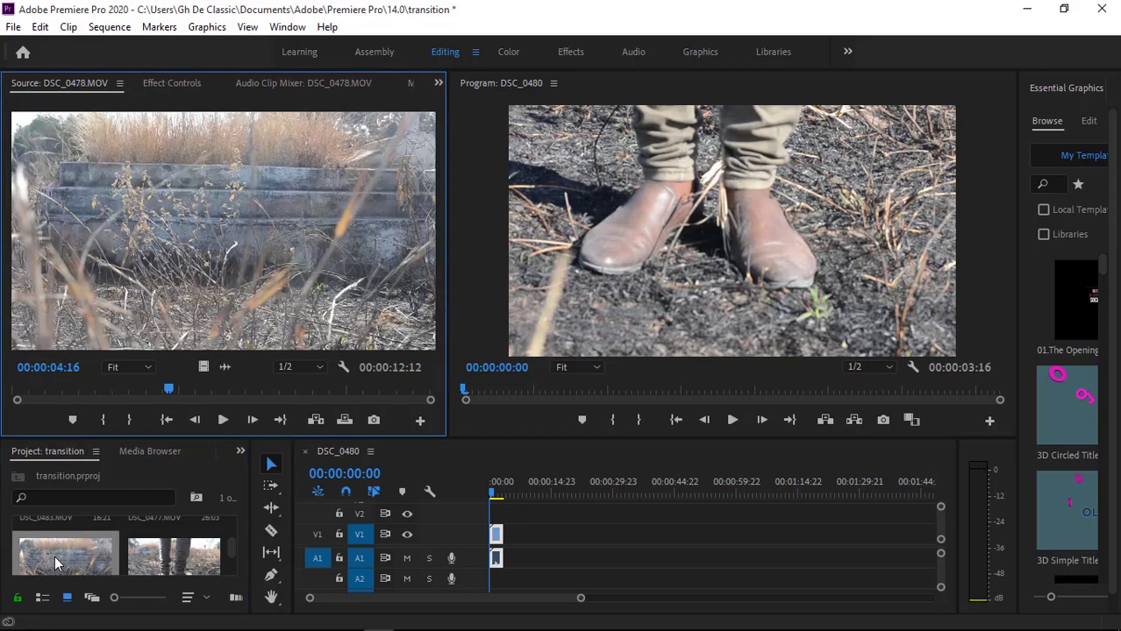
drag(160, 382, 163, 379)
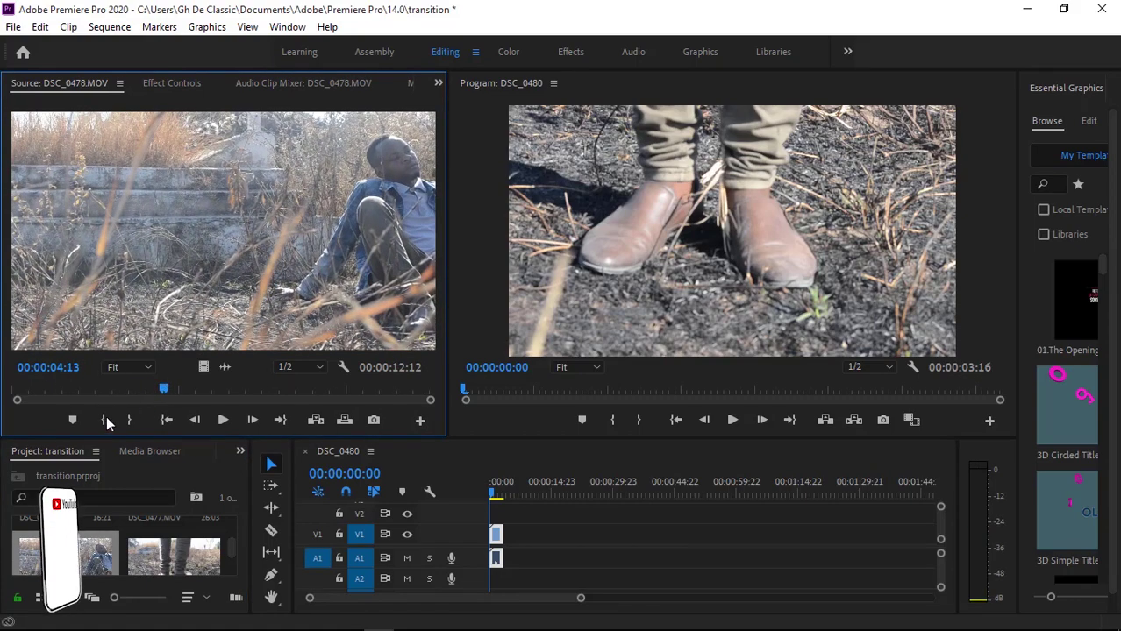
key(i)
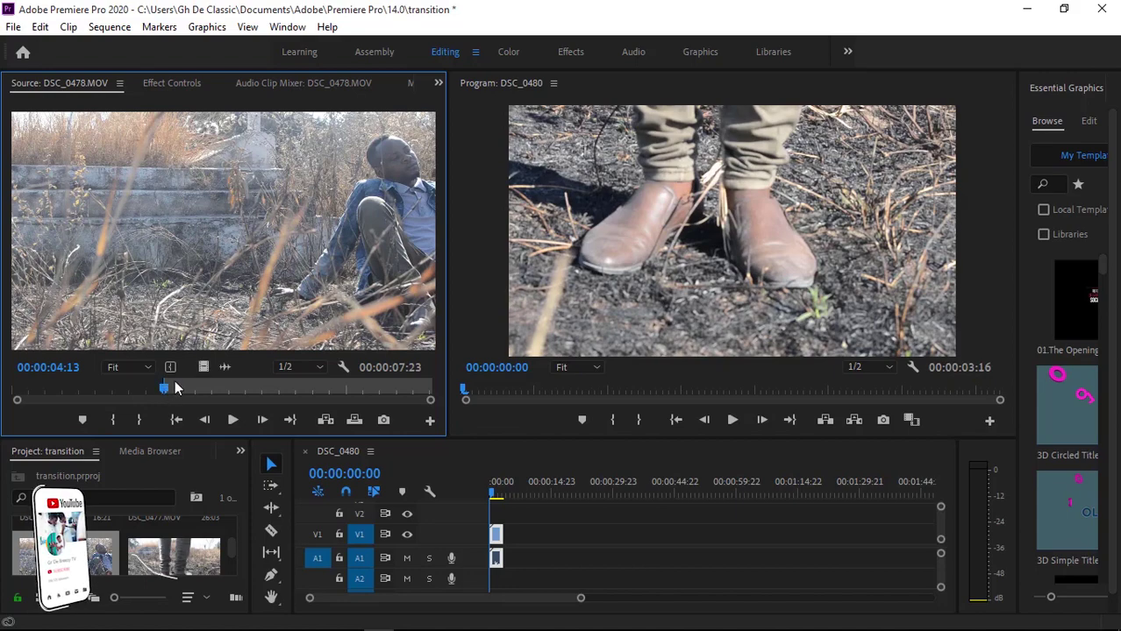
drag(165, 386, 340, 374)
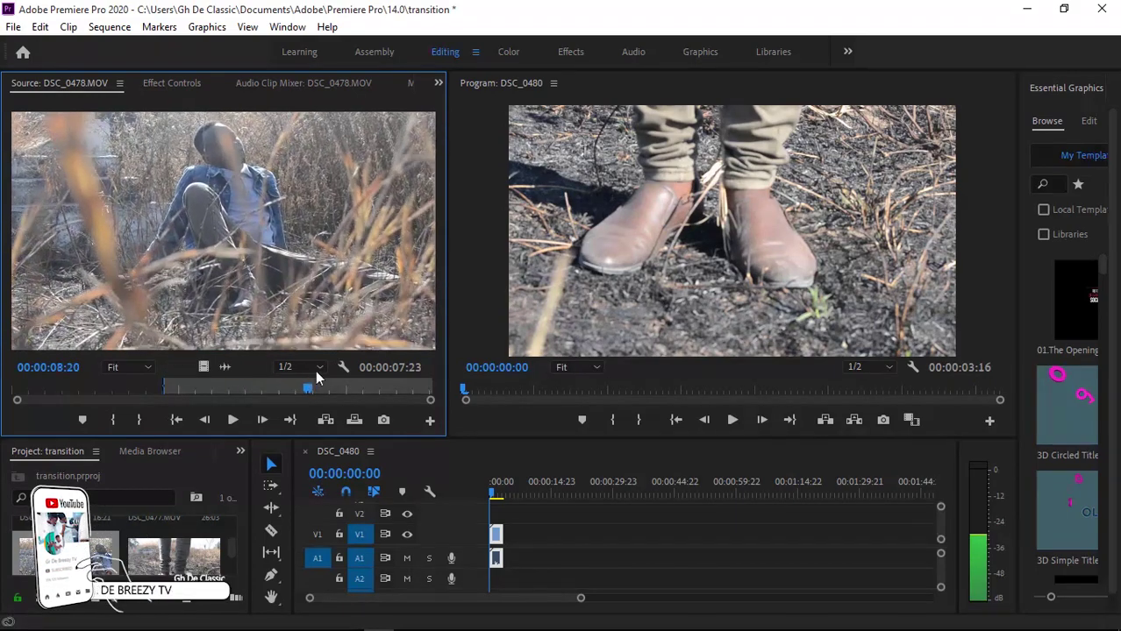
click(139, 421)
Adjust track targeting and place the 00:00:05:07 DSC_0478 part right after DSC_0480.
drag(426, 349, 515, 563)
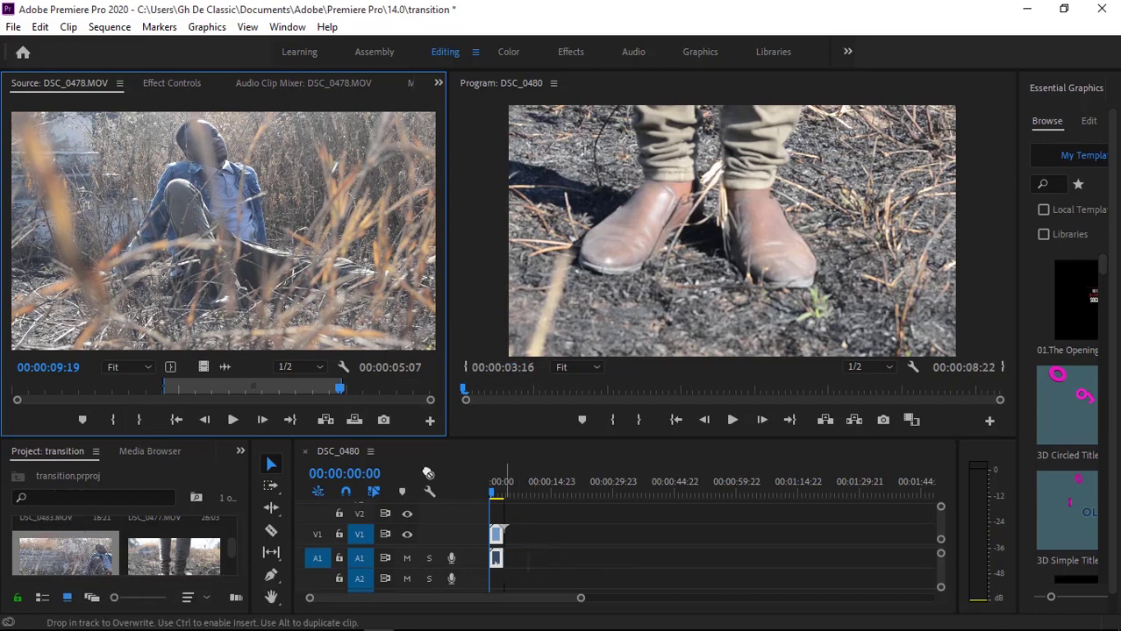
drag(428, 473, 281, 301)
click(319, 558)
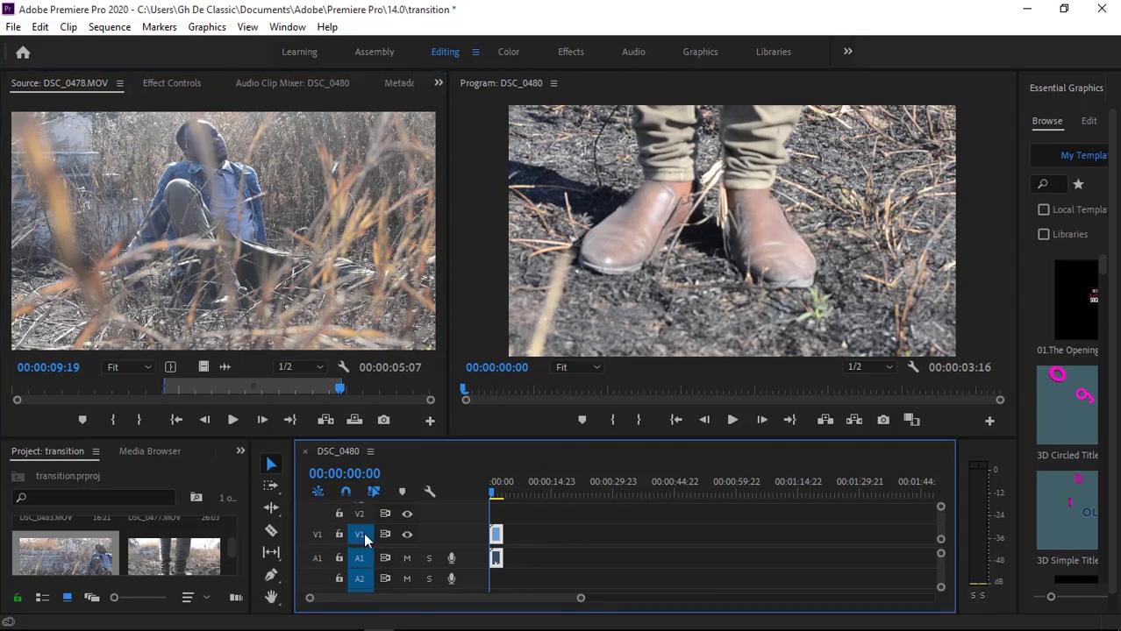
click(363, 532)
click(362, 559)
click(363, 583)
mouse_move(205, 248)
mouse_down()
mouse_move(533, 574)
mouse_move(519, 564)
mouse_up()
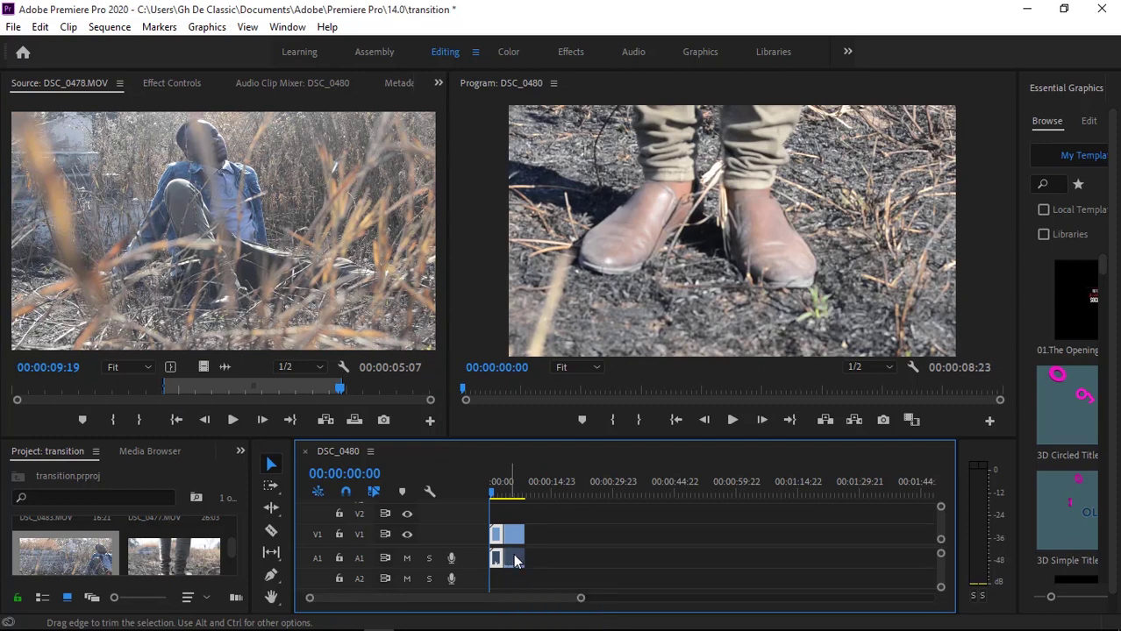
drag(515, 537, 514, 540)
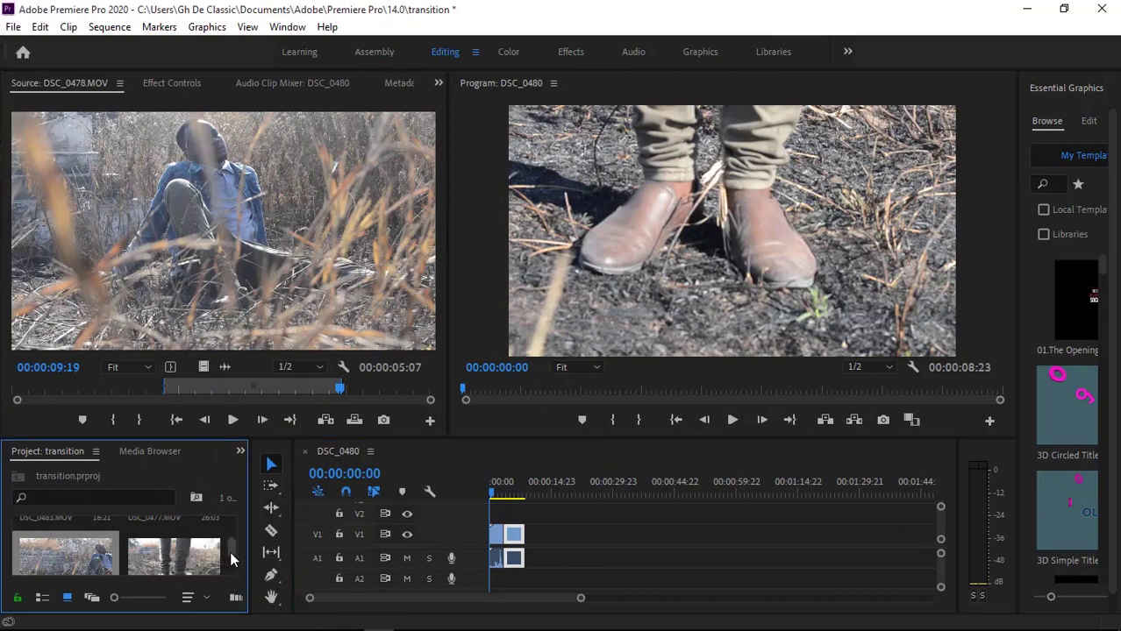
drag(232, 559, 229, 544)
Load DSC_0483.MOV, set its out point at 00:00:04:05, and drag it toward V1.
double_click(84, 541)
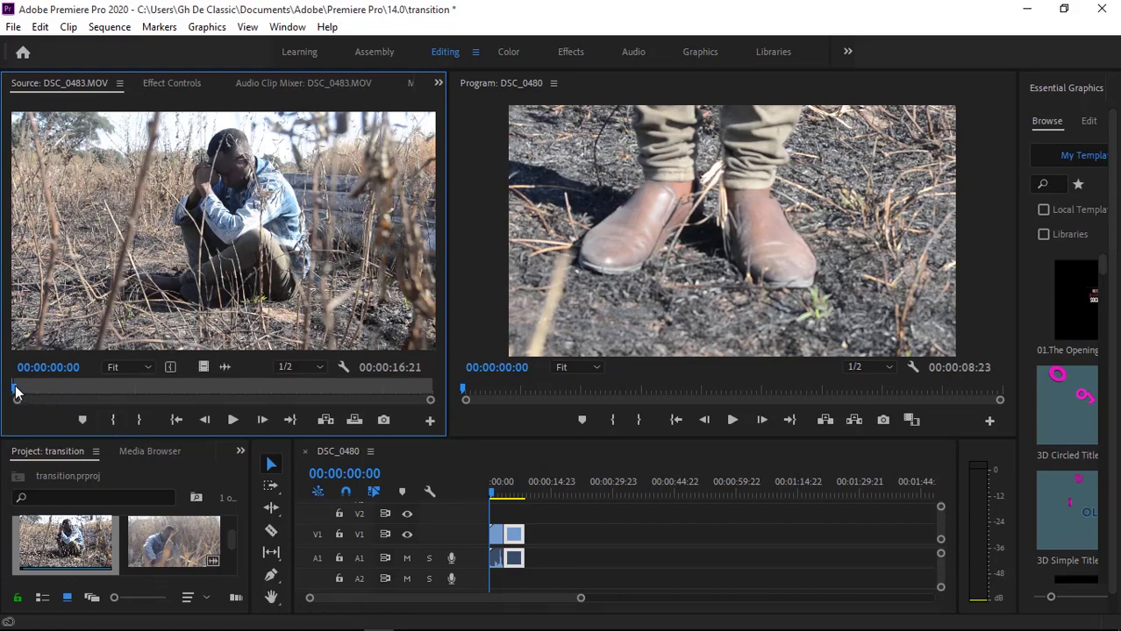
drag(37, 388, 118, 384)
click(138, 420)
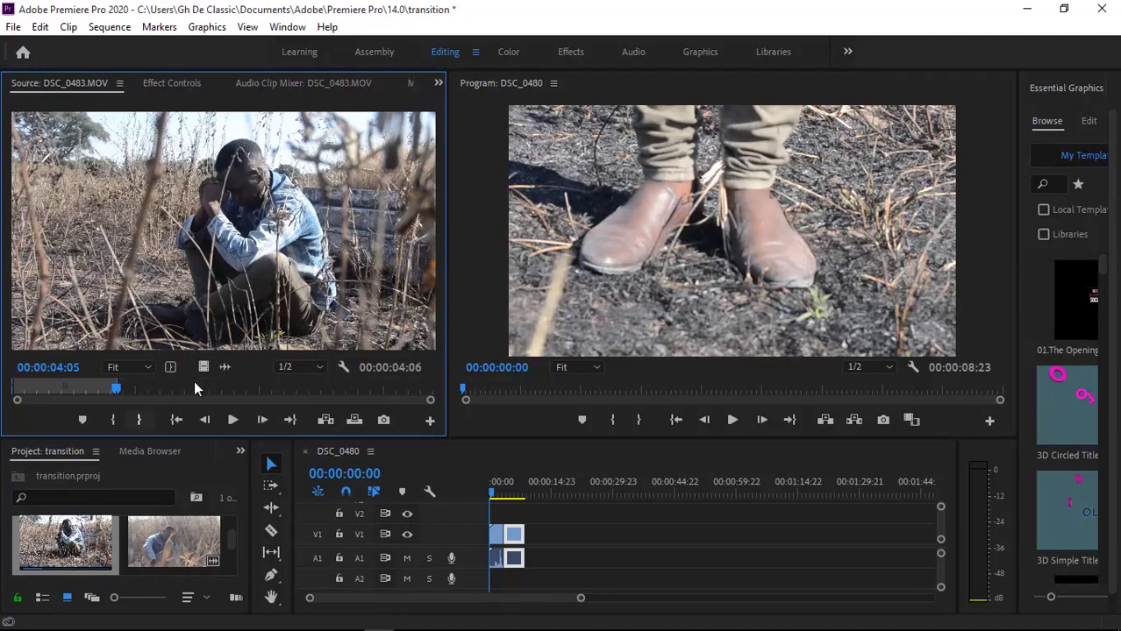
drag(423, 465, 536, 539)
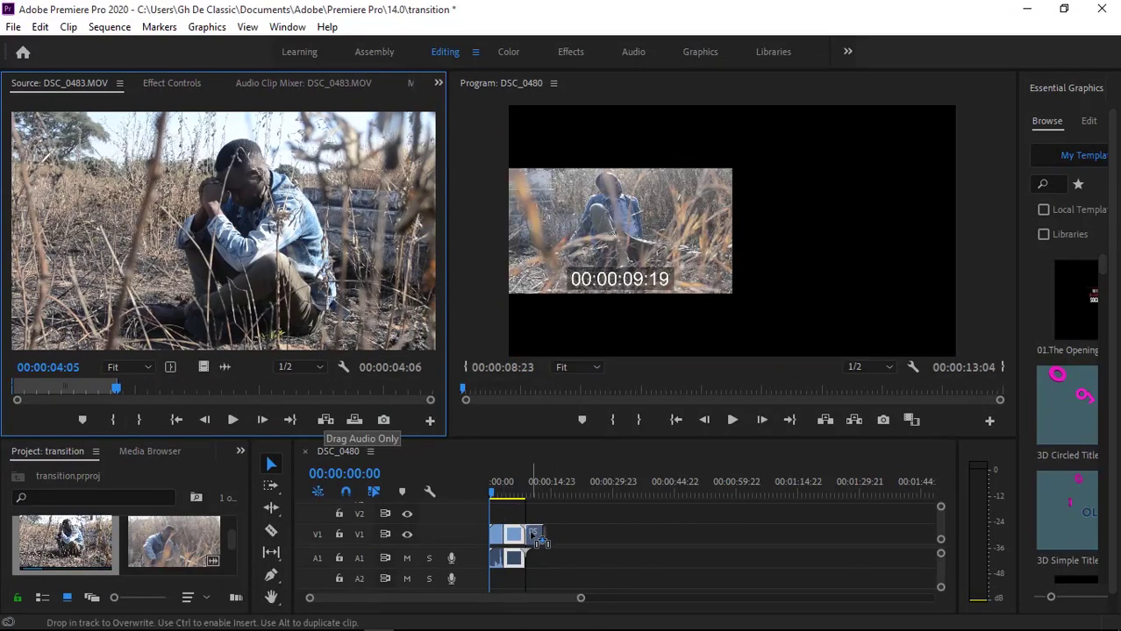
drag(536, 539, 535, 539)
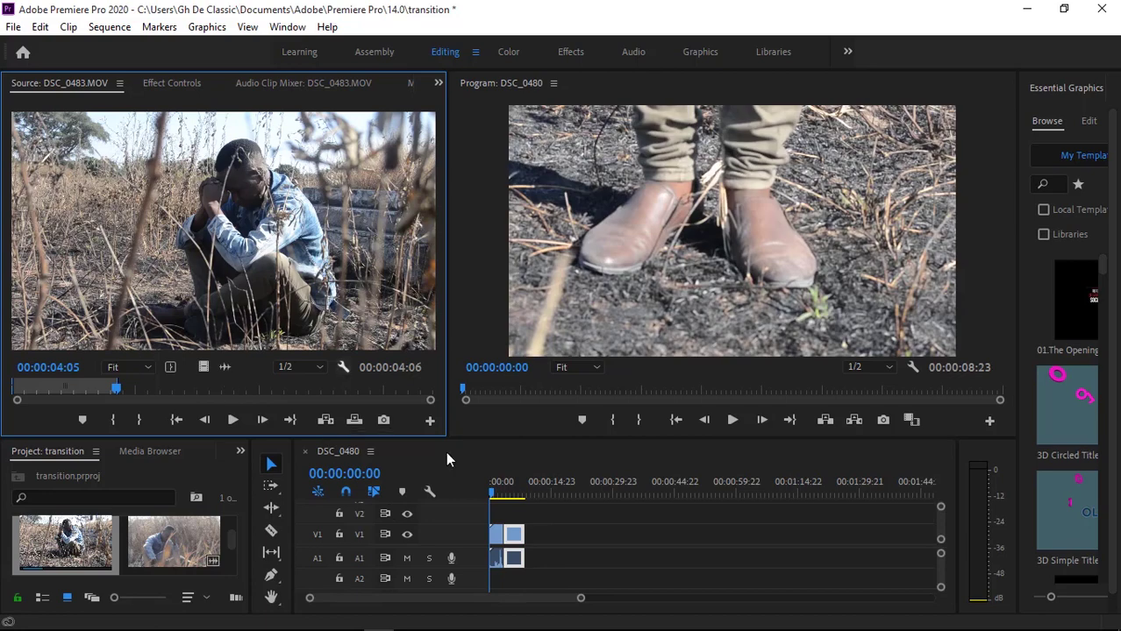
Place the trimmed DSC_0483 at 00:00:08:23, extending the sequence to 00:00:13:05.
click(941, 574)
scroll(939, 574, down, 5)
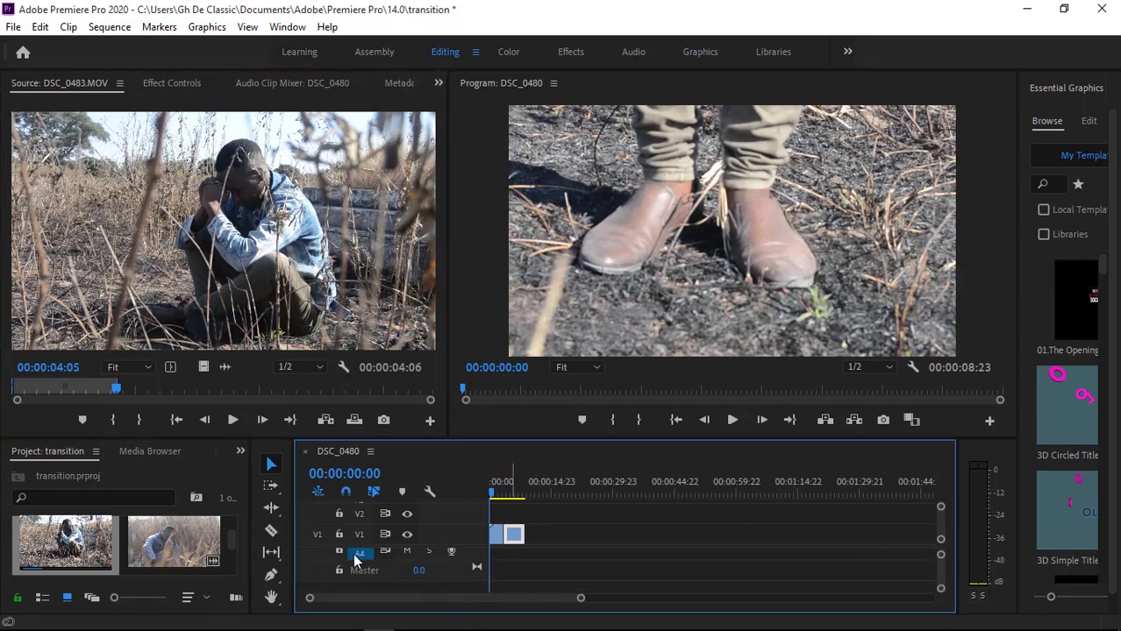
mouse_move(707, 602)
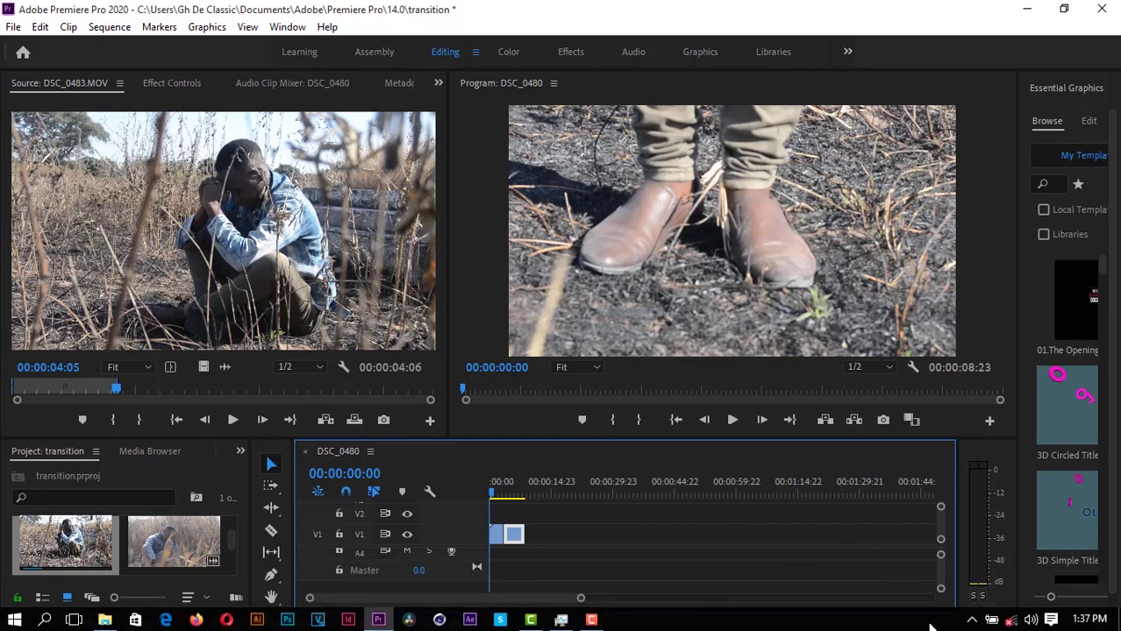
scroll(936, 570, up, 5)
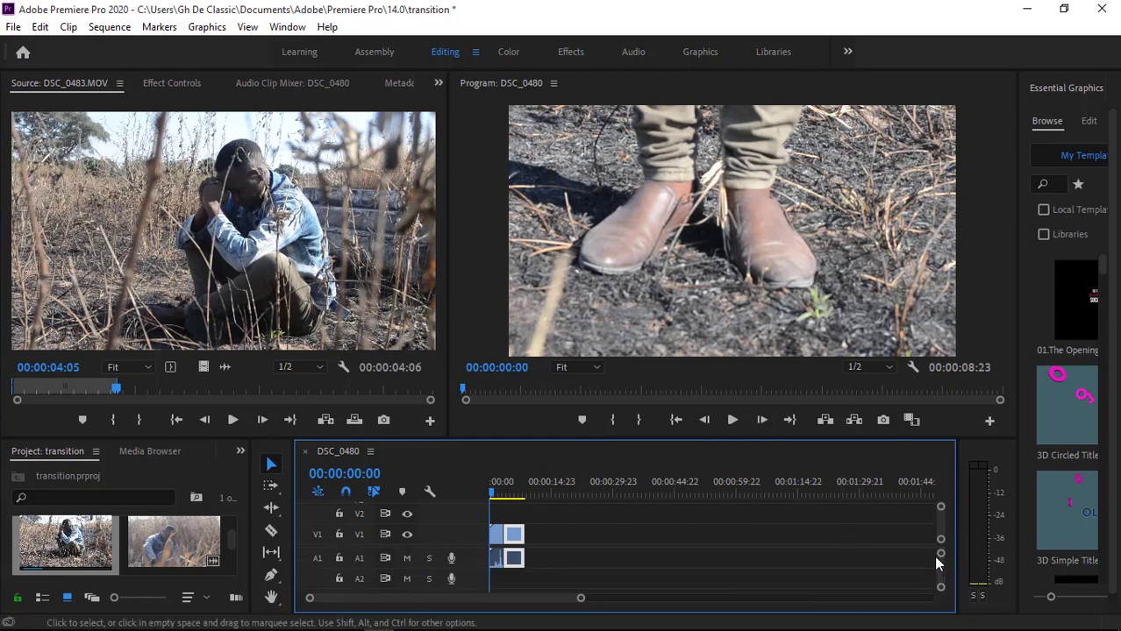
drag(173, 178, 559, 566)
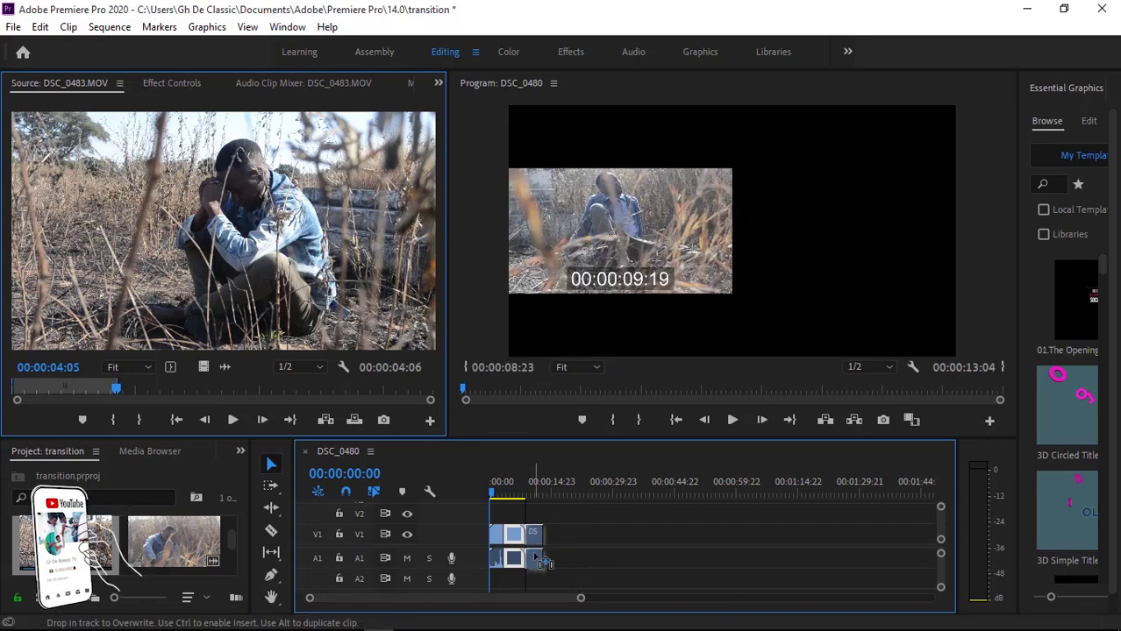
drag(558, 566, 531, 552)
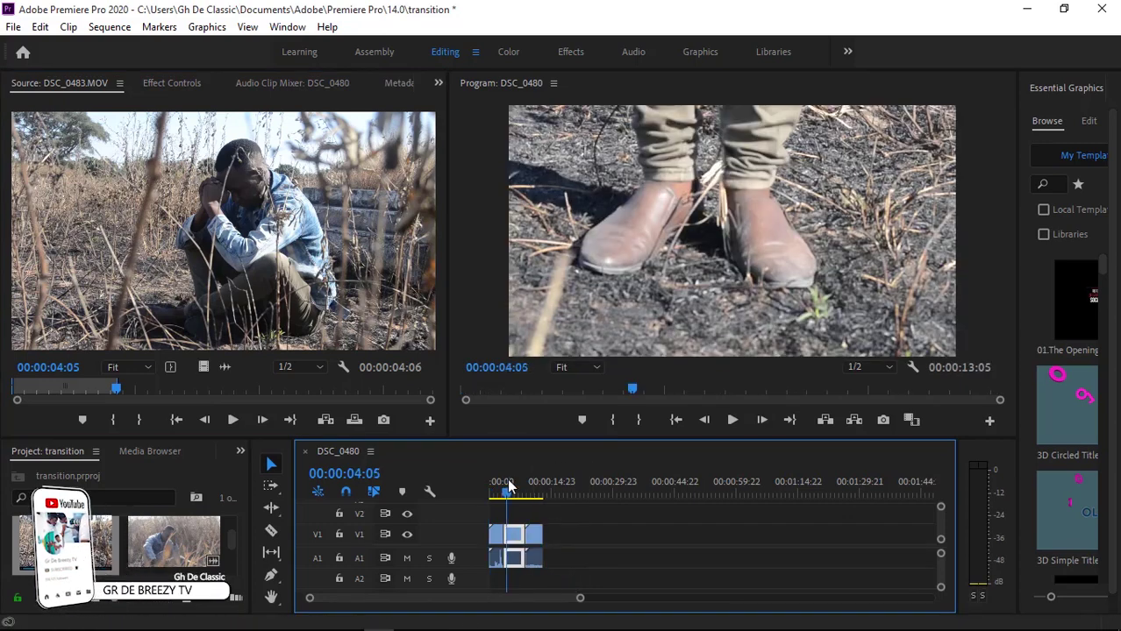
key(space)
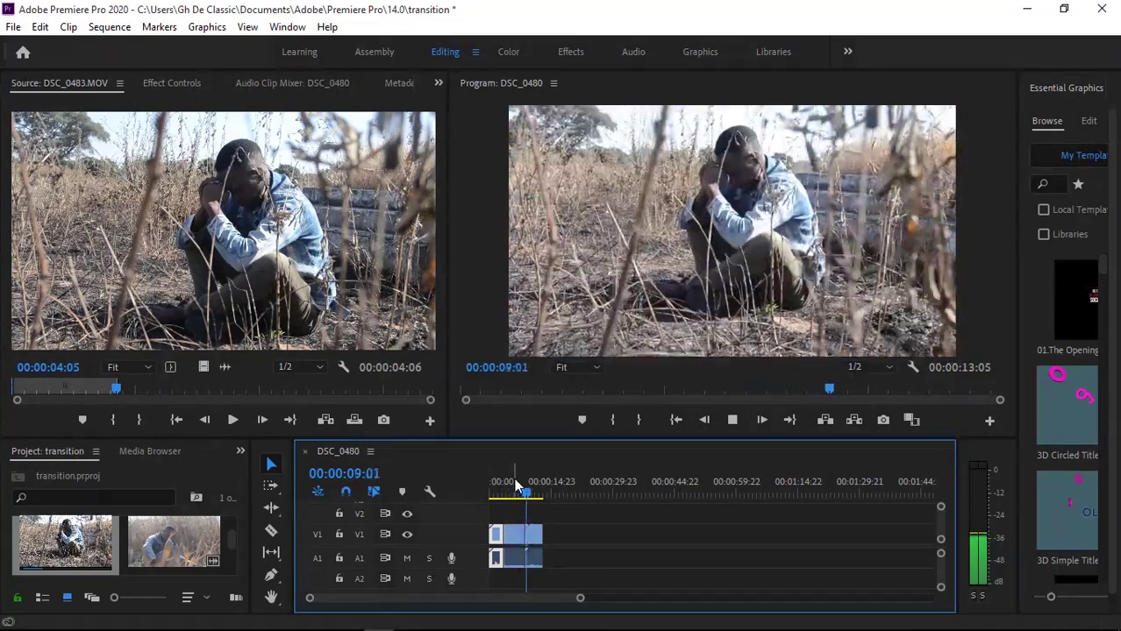
click(515, 494)
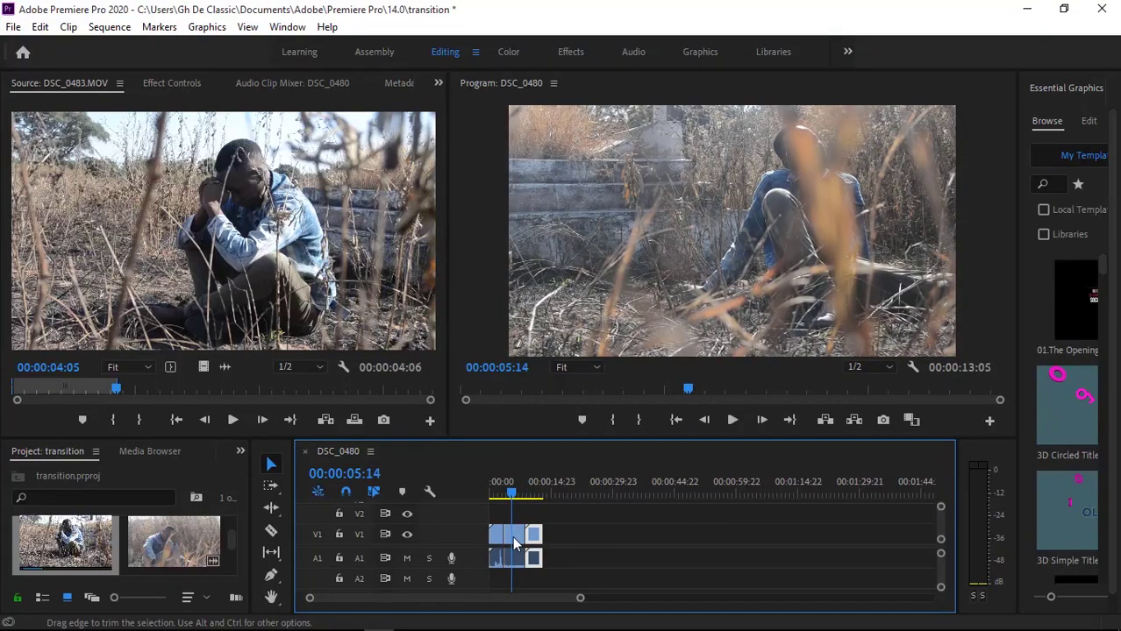
click(513, 543)
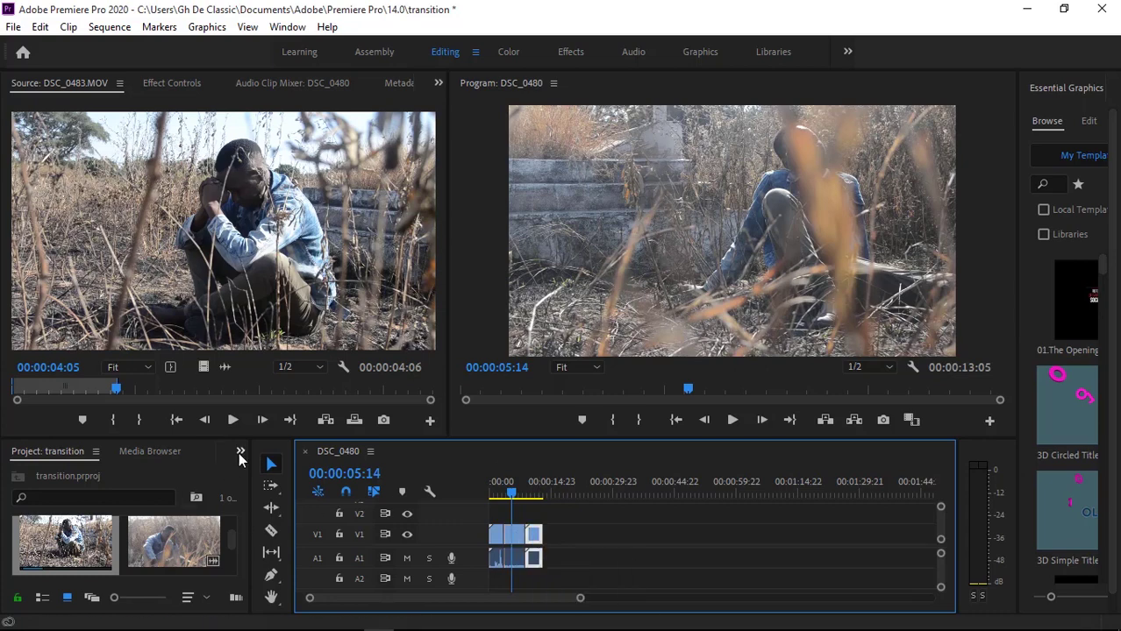
Show the Effects panel and select Cube Spin under Video Transitions > 3D Motion.
click(241, 454)
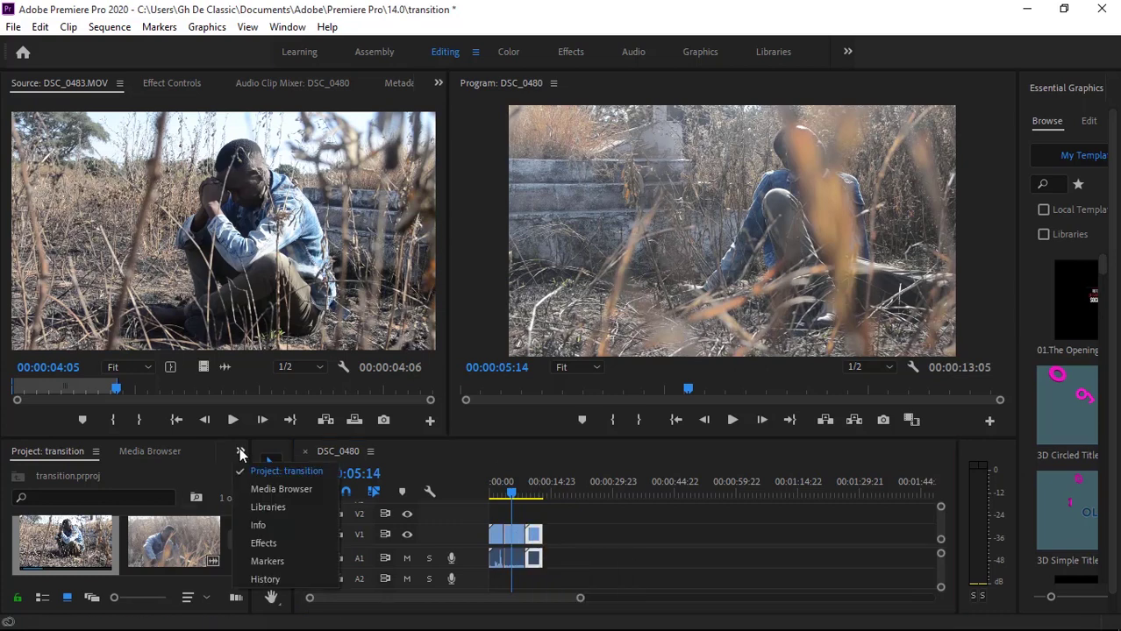
click(264, 543)
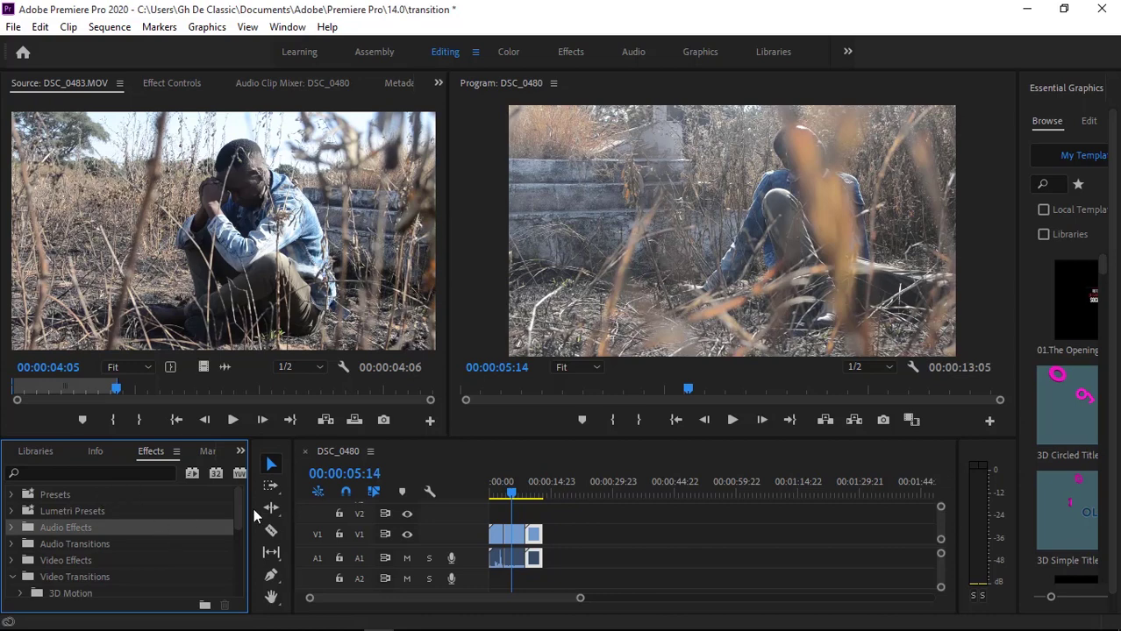
drag(235, 503, 235, 539)
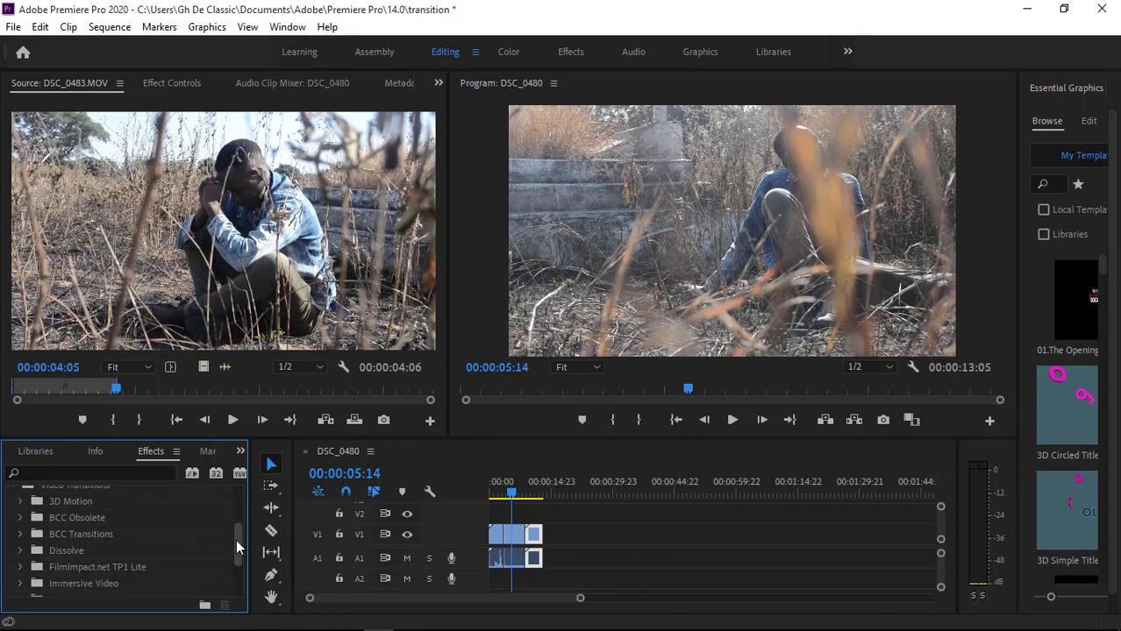
click(20, 502)
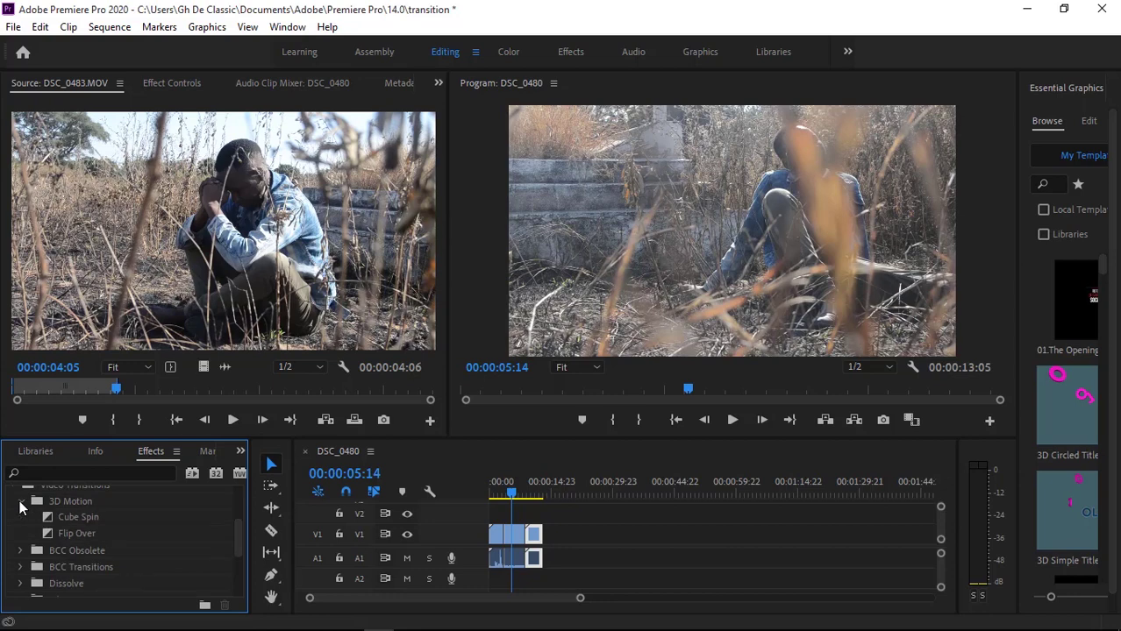
click(65, 518)
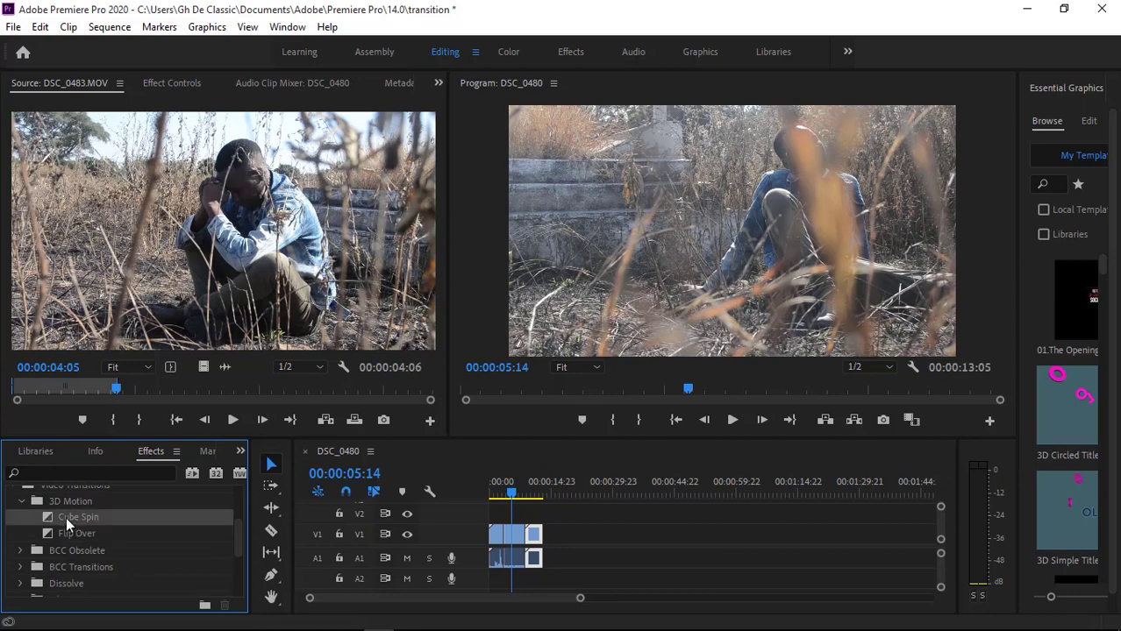
Drop Cube Spin on the DSC_0478–DSC_0483 cut and play it back.
mouse_move(261, 627)
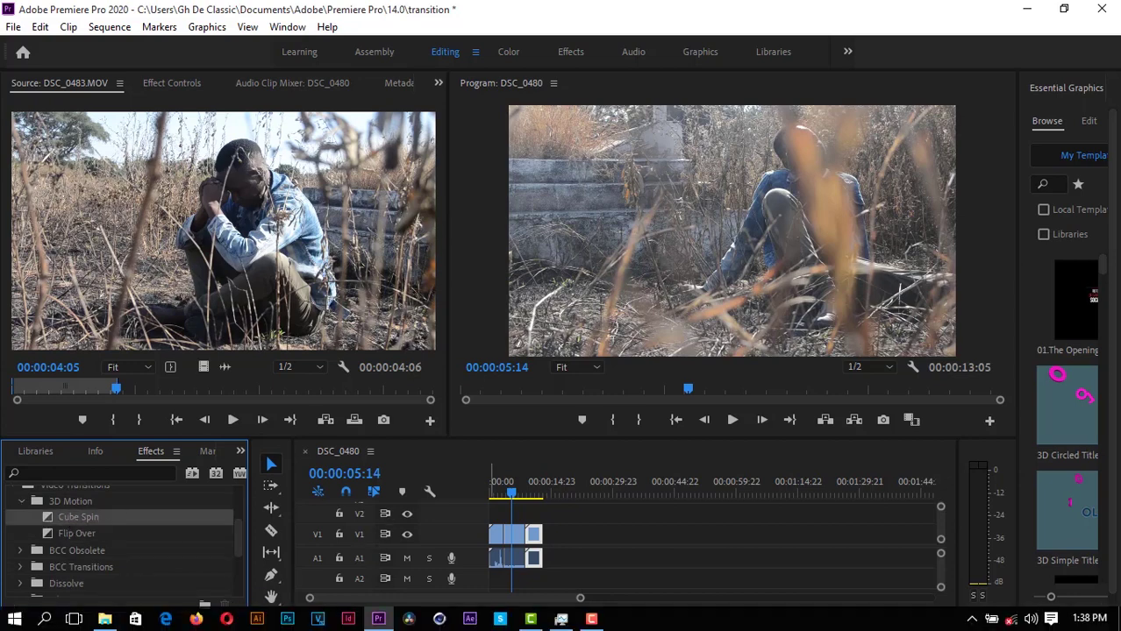
drag(552, 521, 524, 543)
click(524, 498)
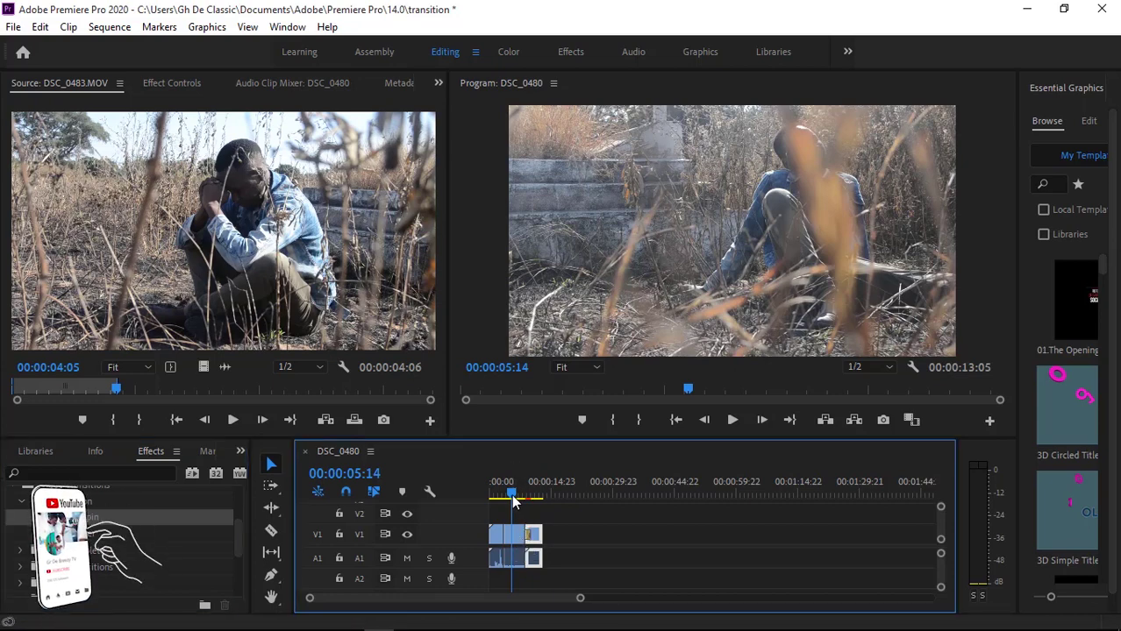
click(522, 498)
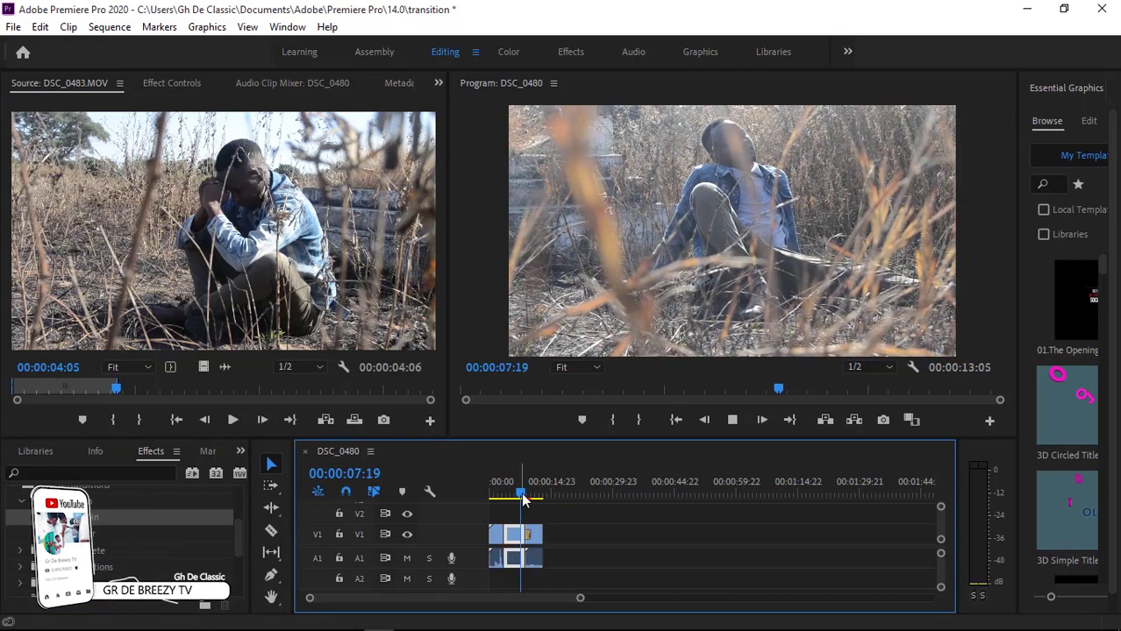
key(space)
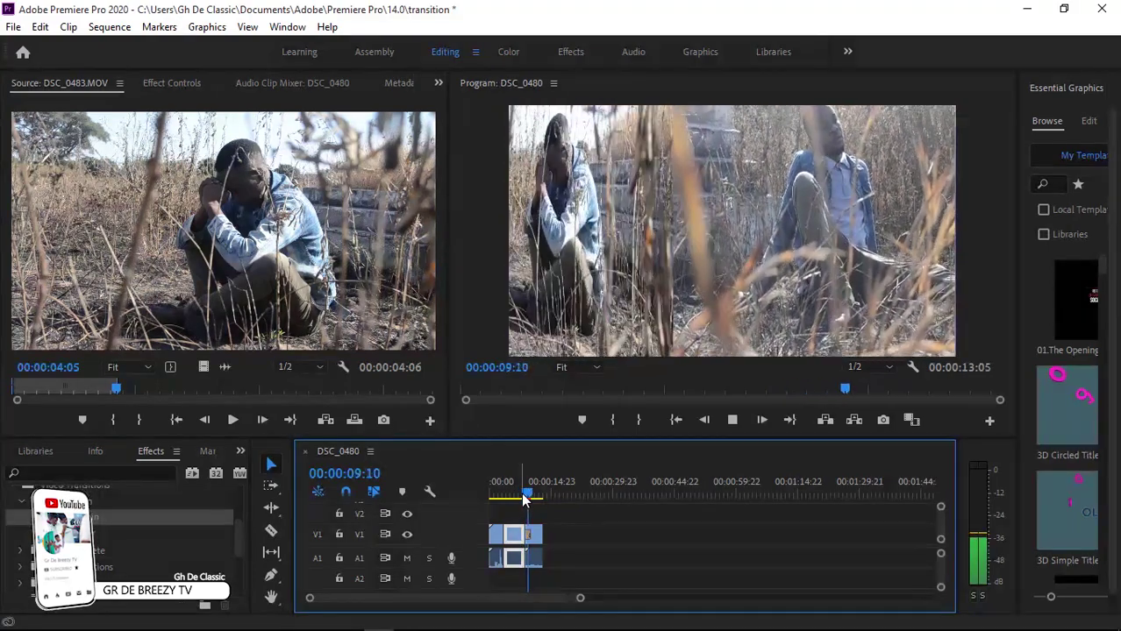
key(space)
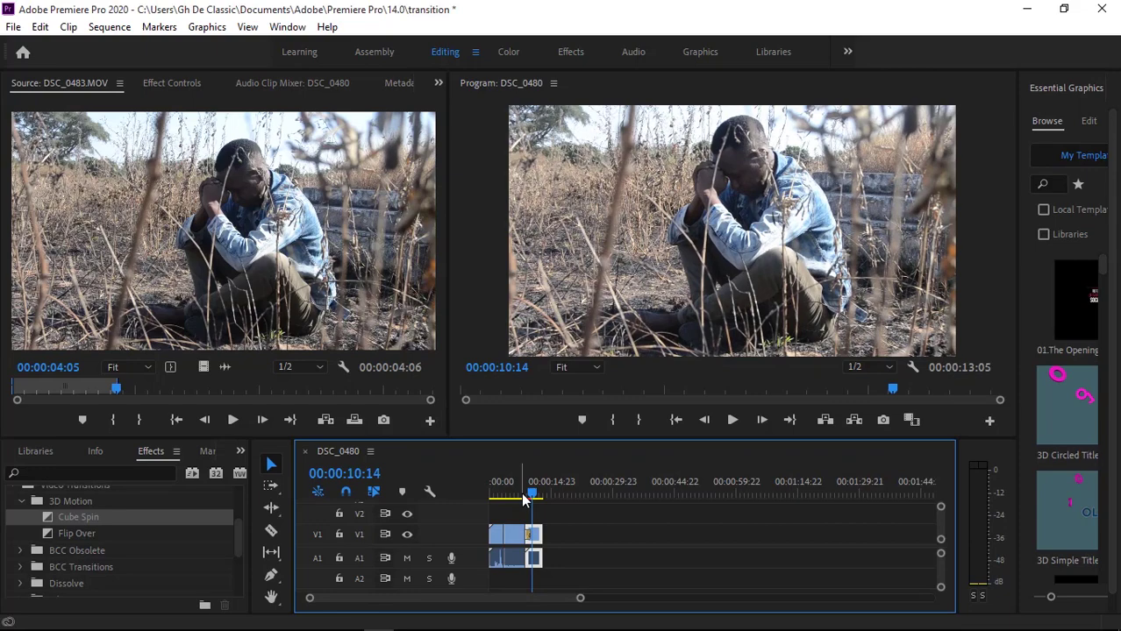
Reapply Cube Spin to that cut and replay it from just before the transition.
drag(532, 498, 521, 498)
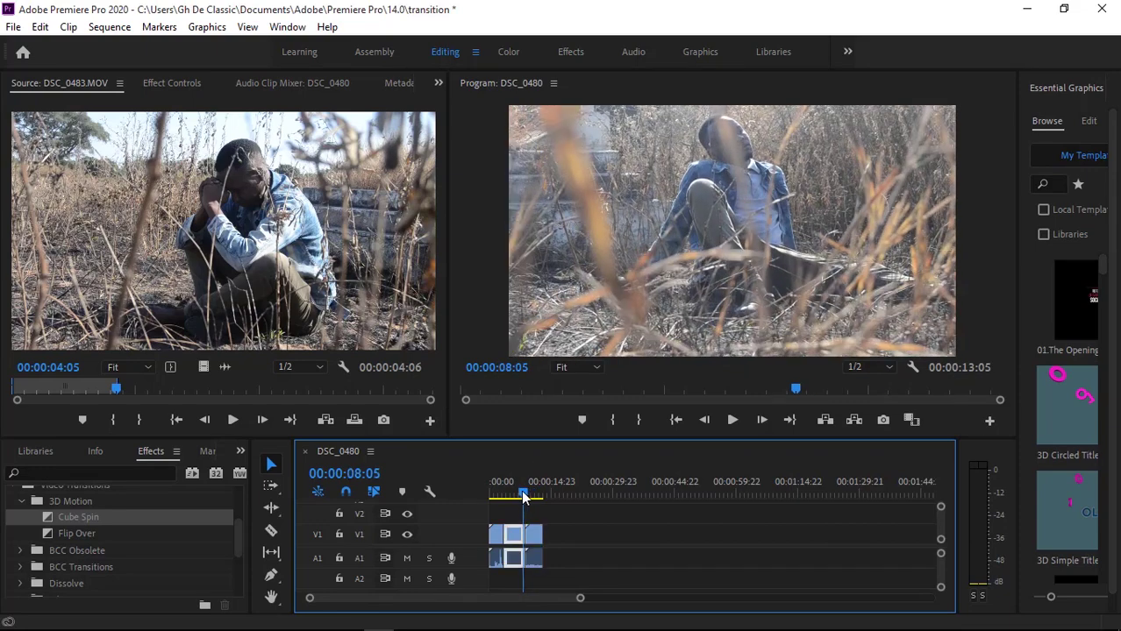
key(space)
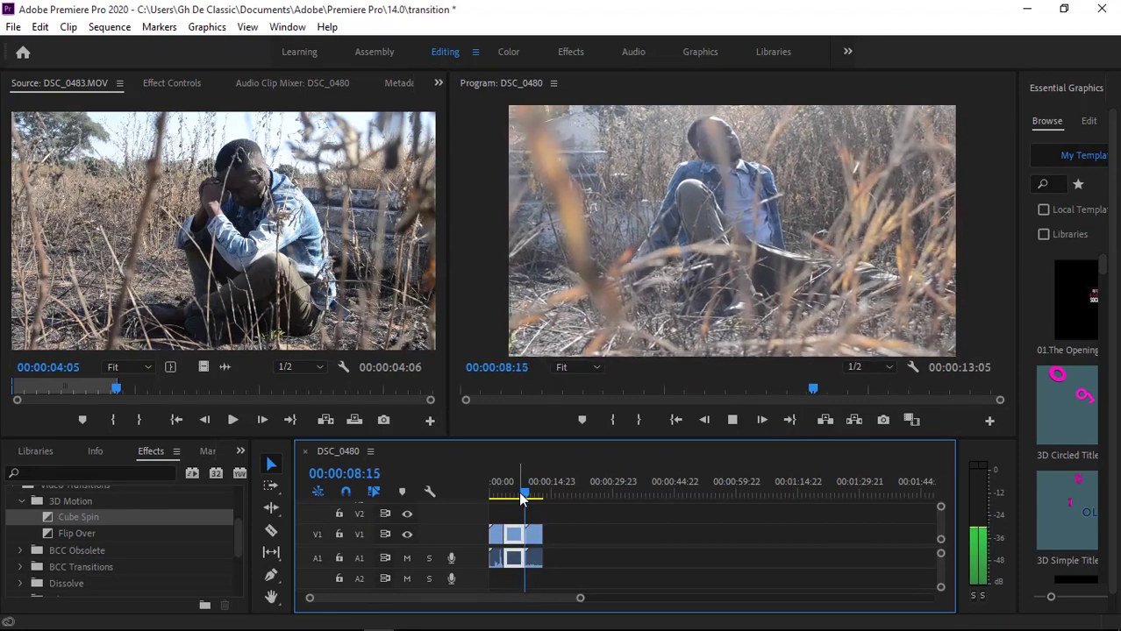
key(space)
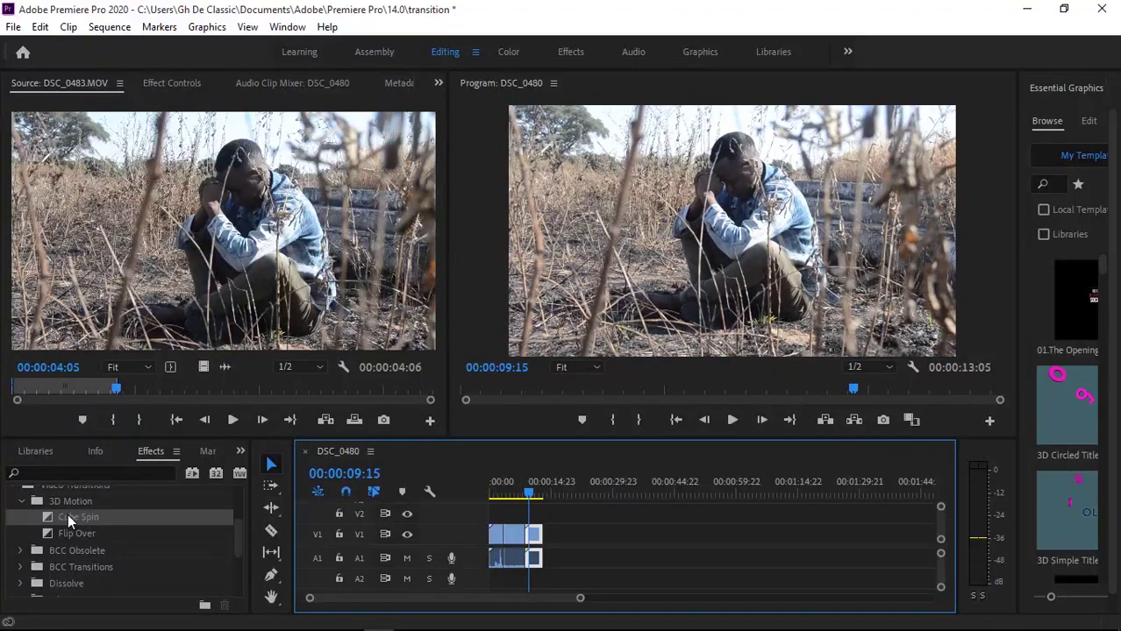
drag(68, 514, 532, 534)
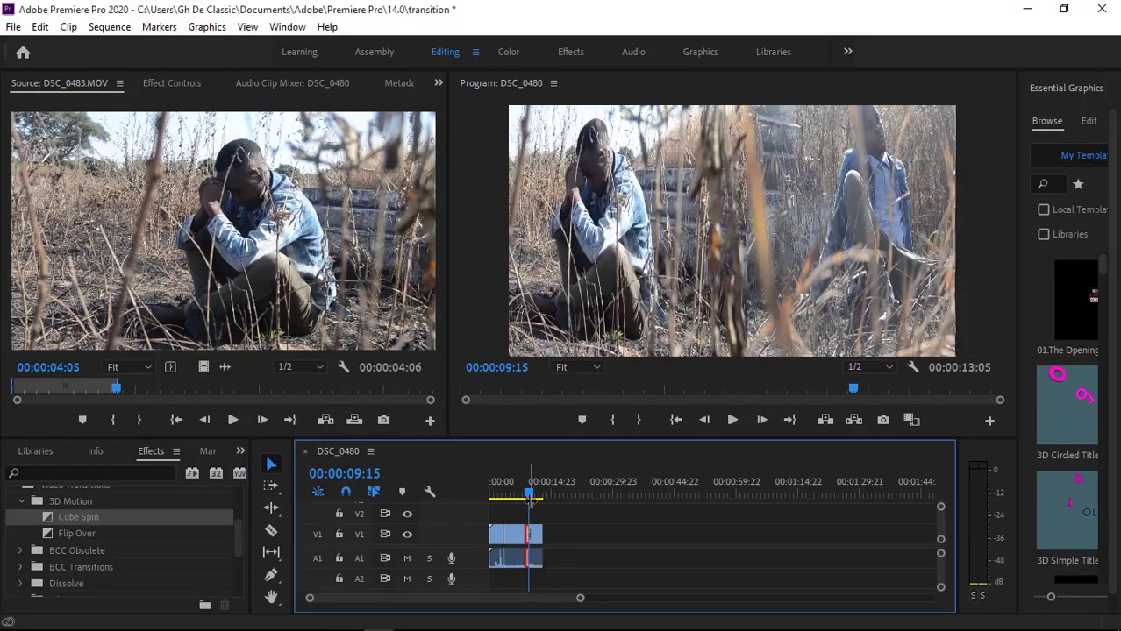
drag(531, 494, 520, 494)
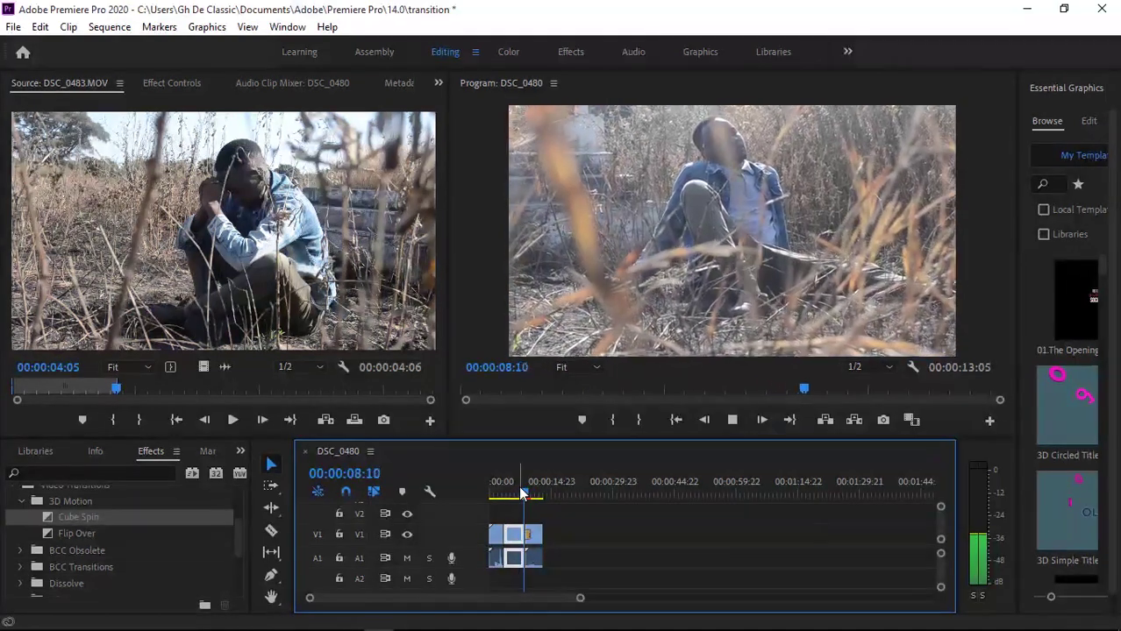
key(space)
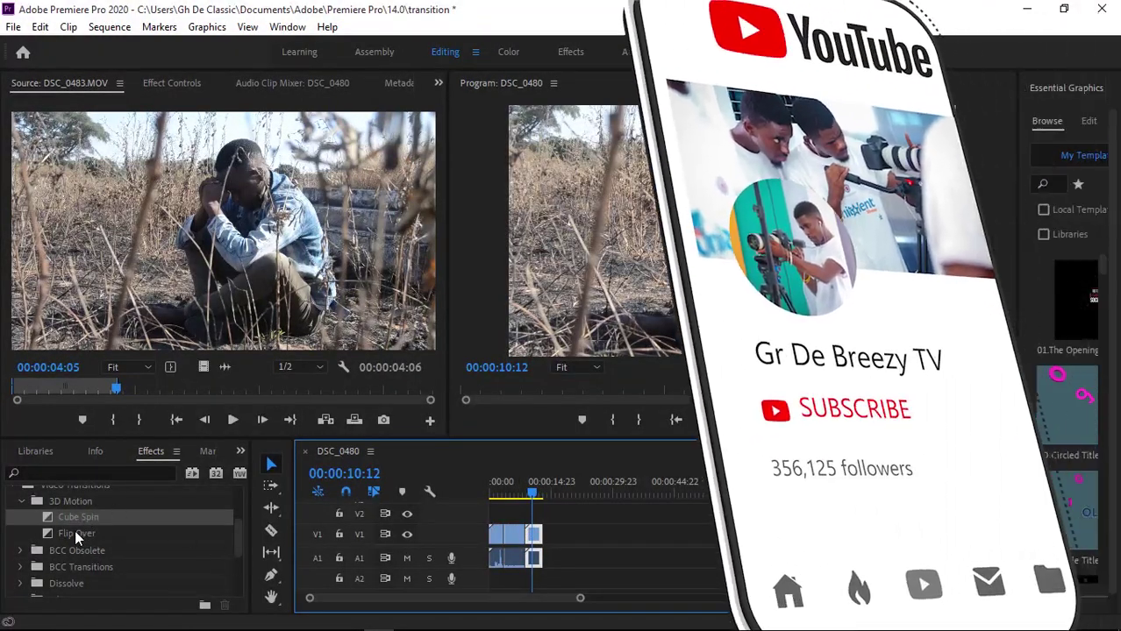
Add Flip Over to the DSC_0480–DSC_0478 cut and preview it.
click(74, 532)
drag(76, 533, 514, 542)
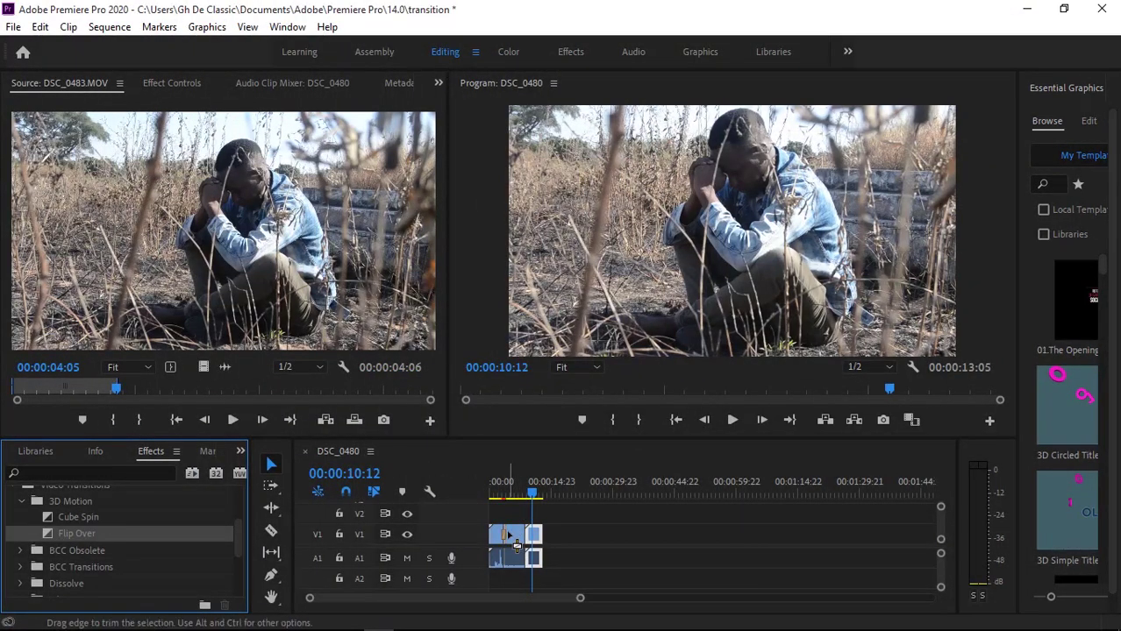
drag(497, 491, 500, 493)
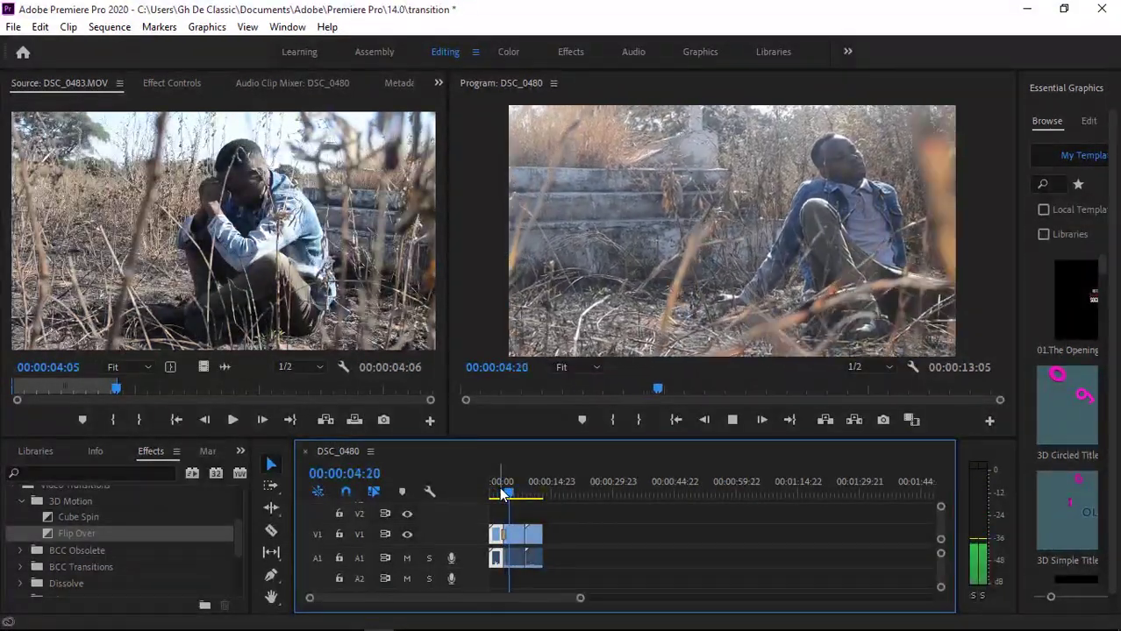
key(space)
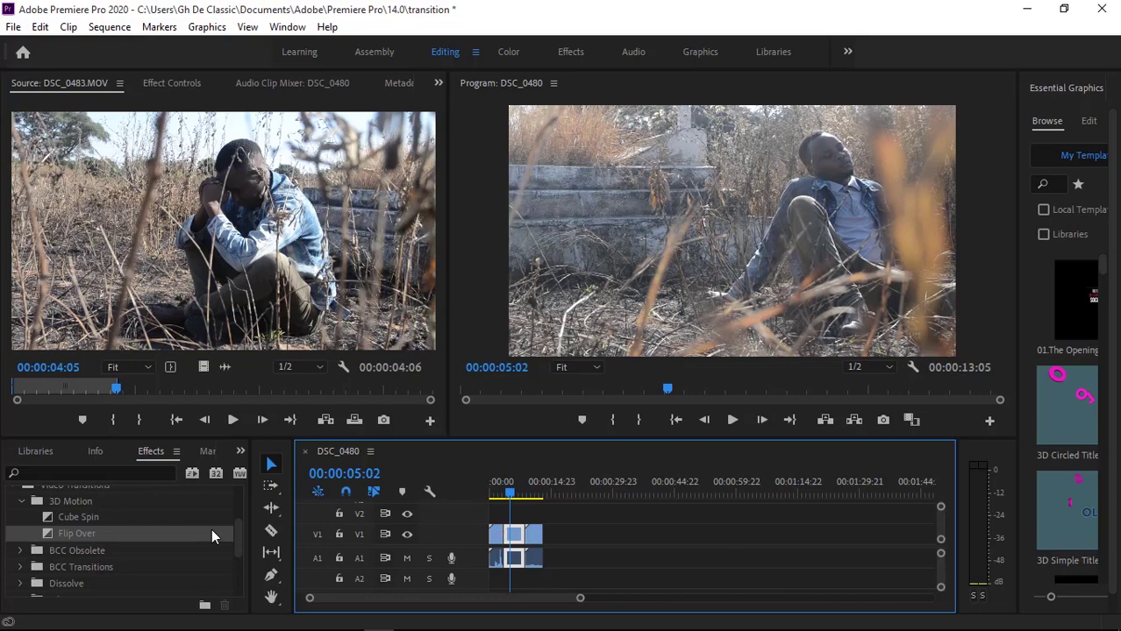
click(502, 497)
key(space)
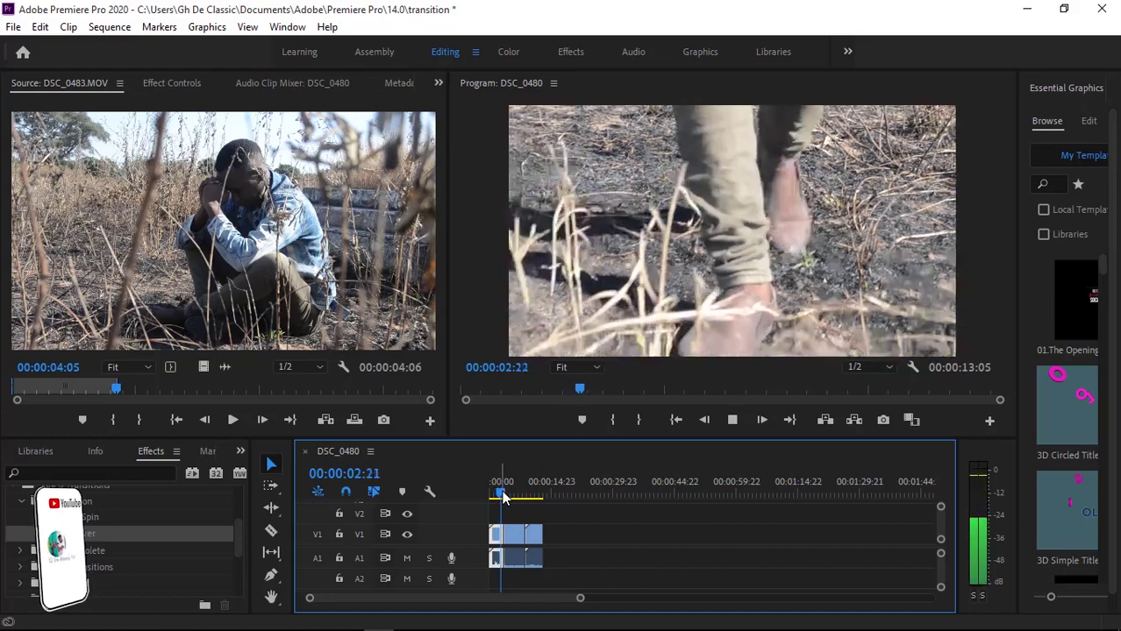
key(space)
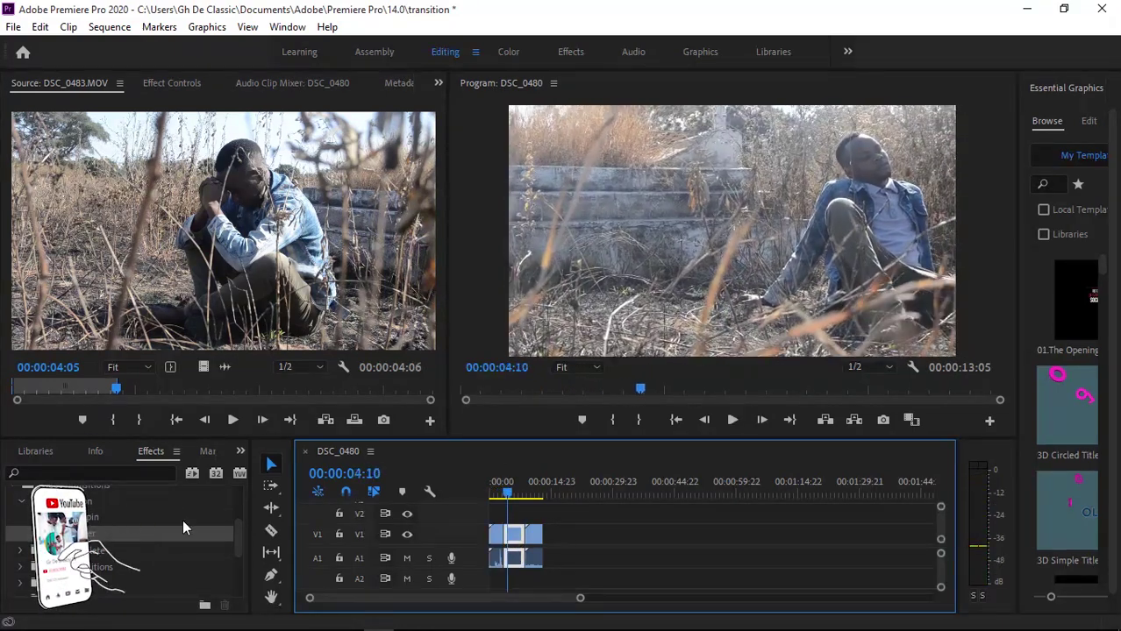
Reapply the transition at the V1 clip's start, replay from 00:00:02:10, and collapse 3D Motion.
click(184, 528)
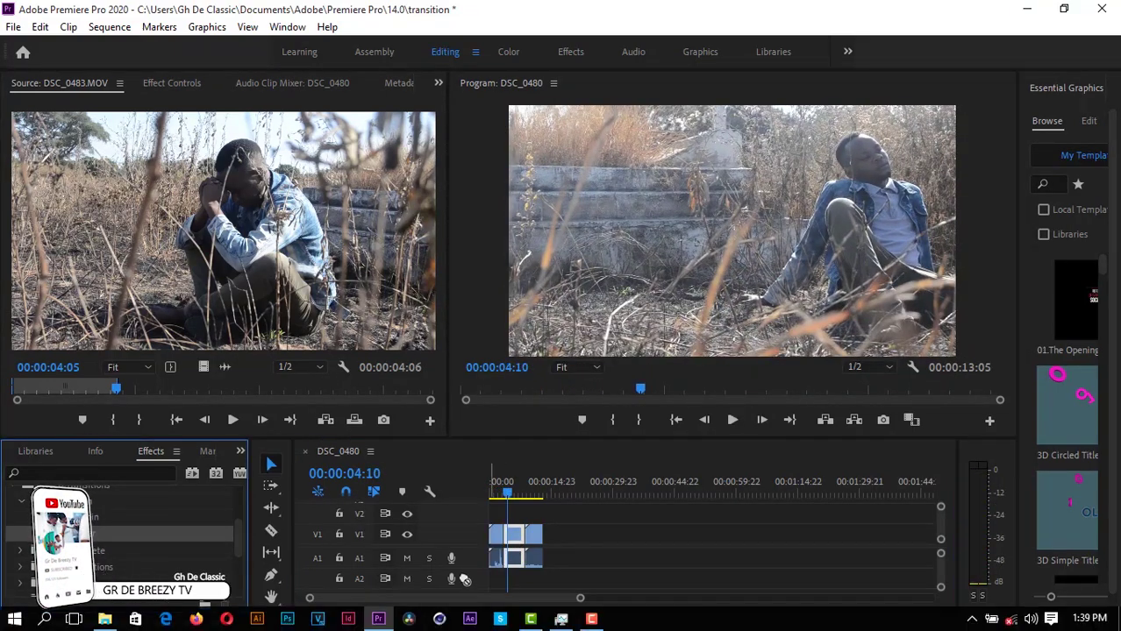
mouse_move(464, 580)
mouse_down()
mouse_move(511, 545)
mouse_move(500, 539)
mouse_up()
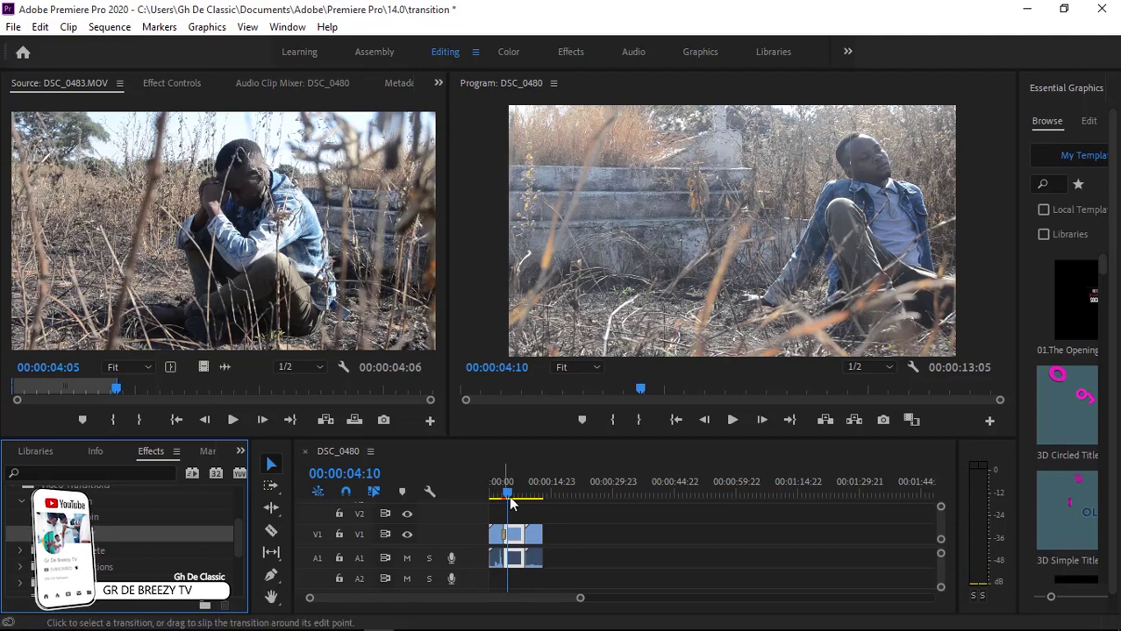
click(500, 496)
drag(498, 498, 498, 498)
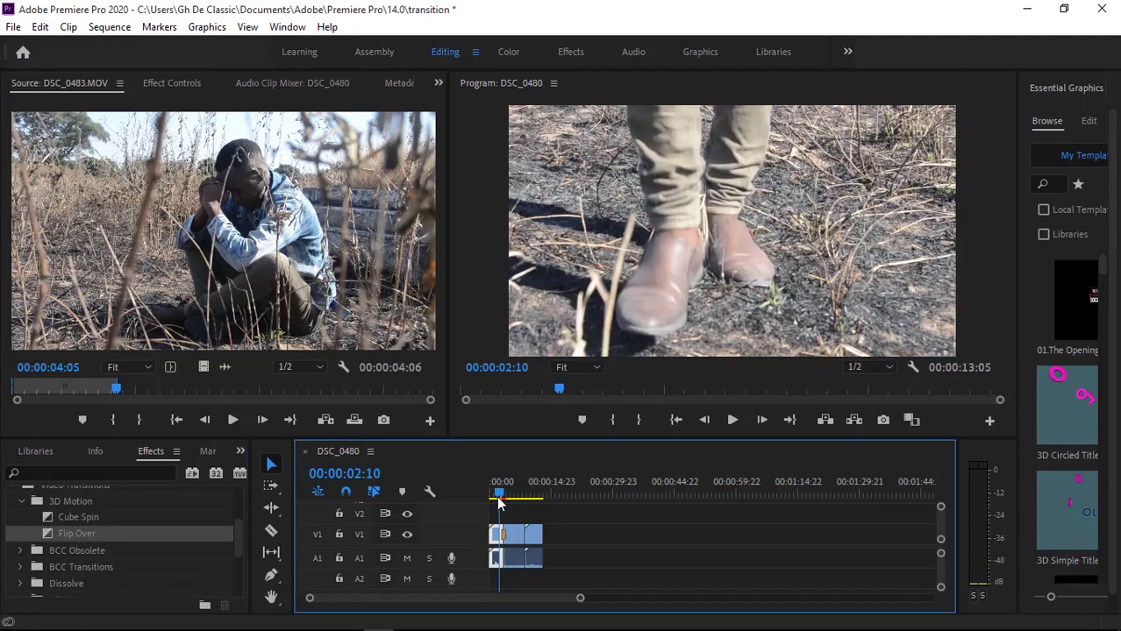
key(space)
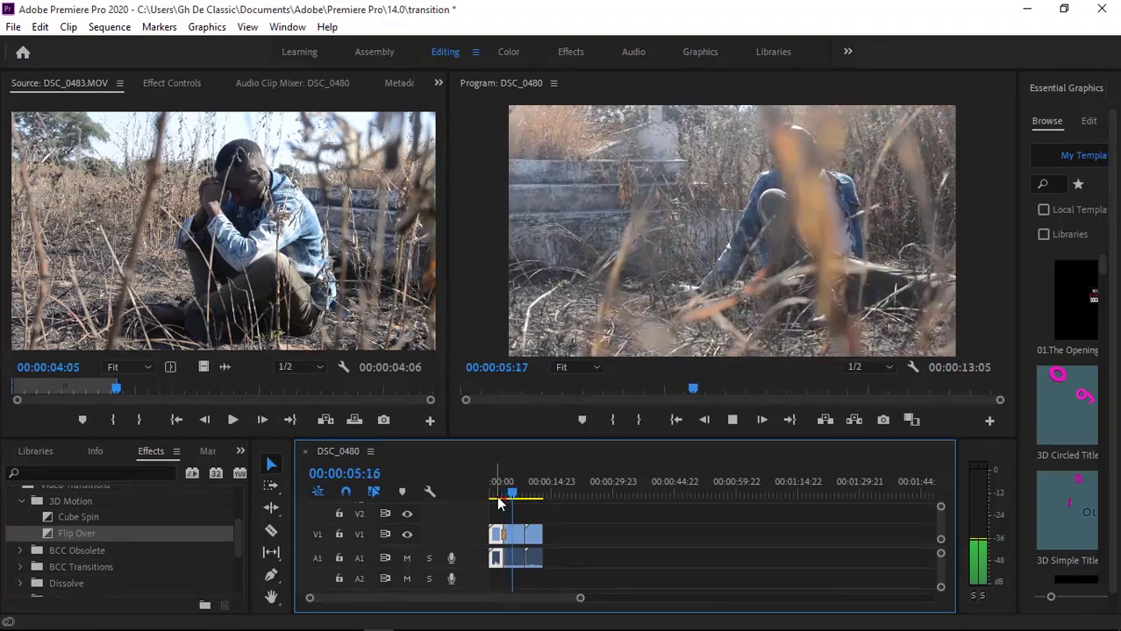
key(space)
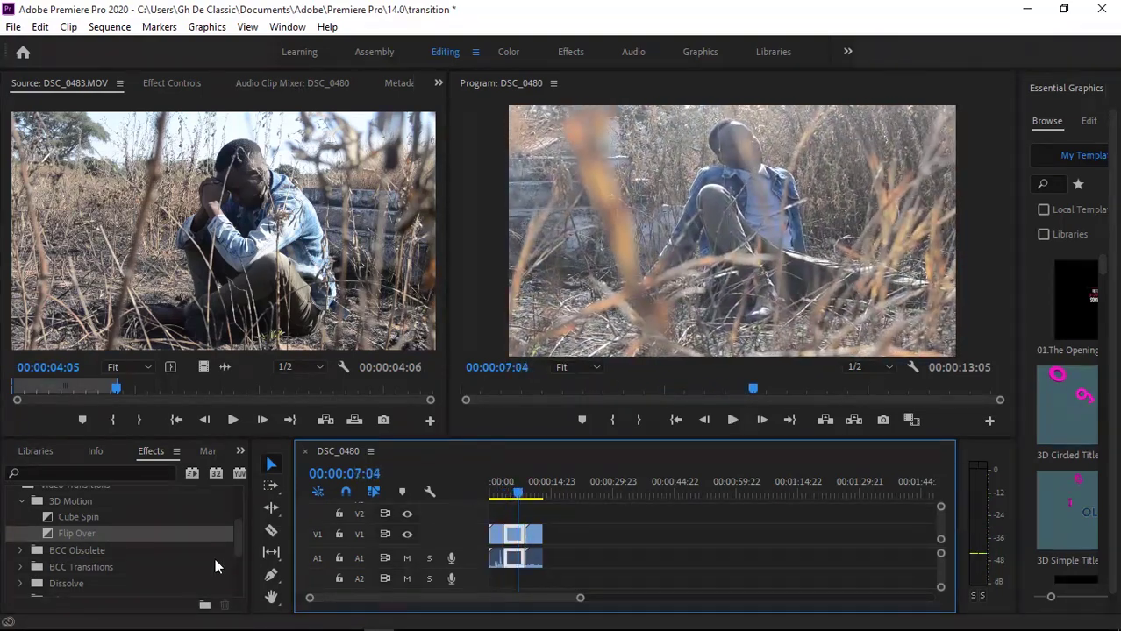
click(24, 501)
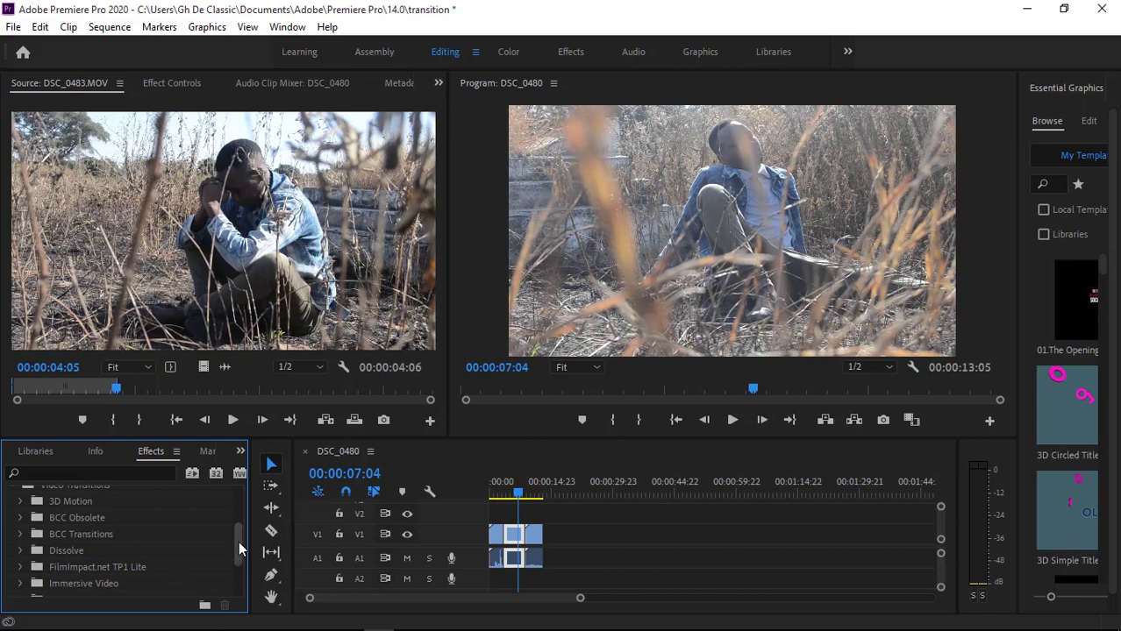
Drag VR Chroma Leaks from Immersive Video onto the DSC_0480–DSC_0478 cut and play it.
drag(239, 541, 238, 547)
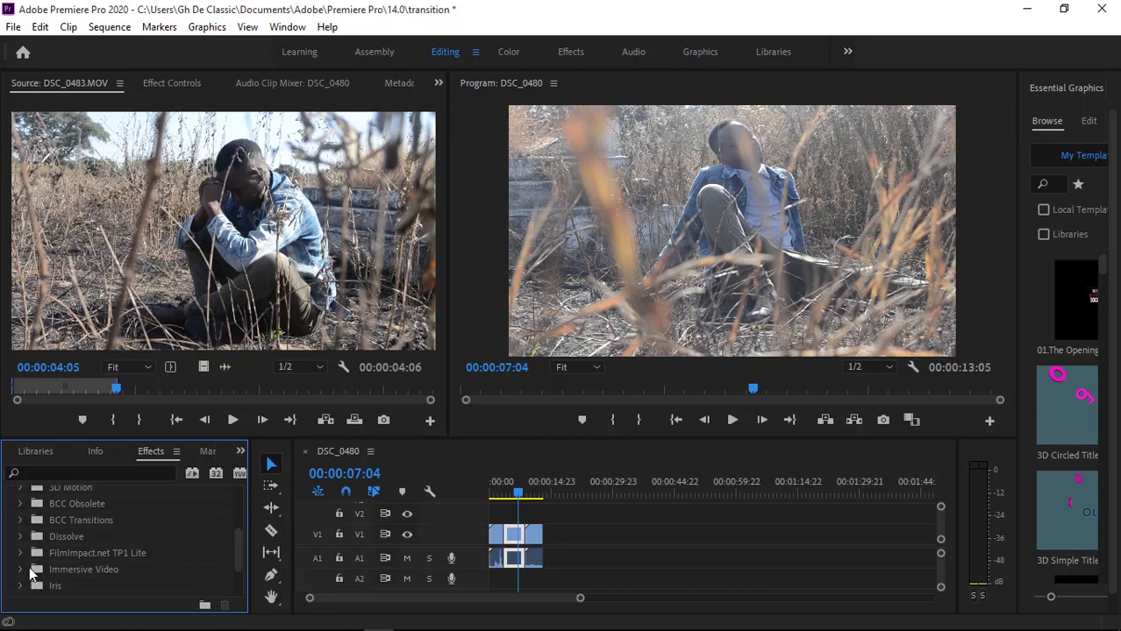
click(21, 570)
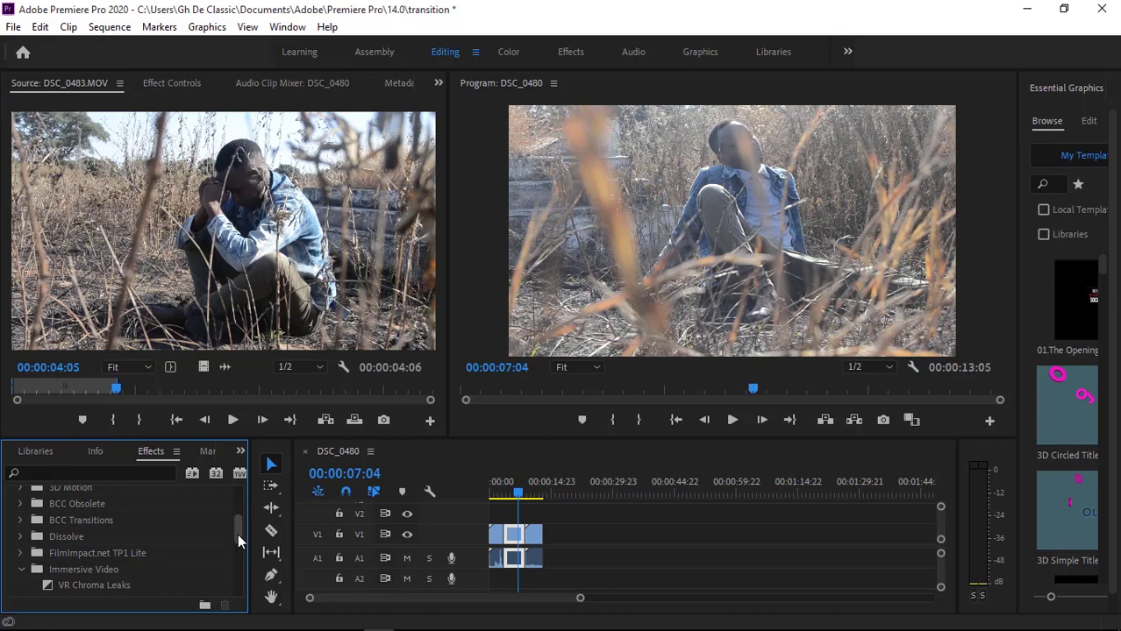
drag(238, 535, 237, 545)
click(83, 542)
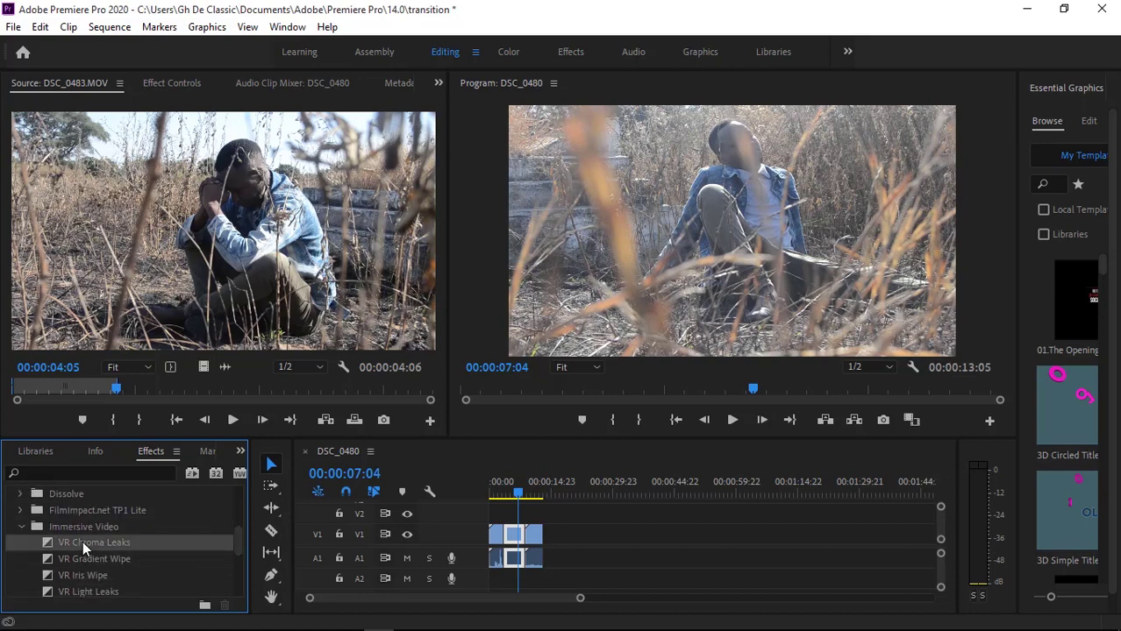
drag(83, 541, 253, 523)
drag(491, 465, 504, 564)
drag(516, 548, 494, 535)
drag(505, 496, 502, 496)
key(space)
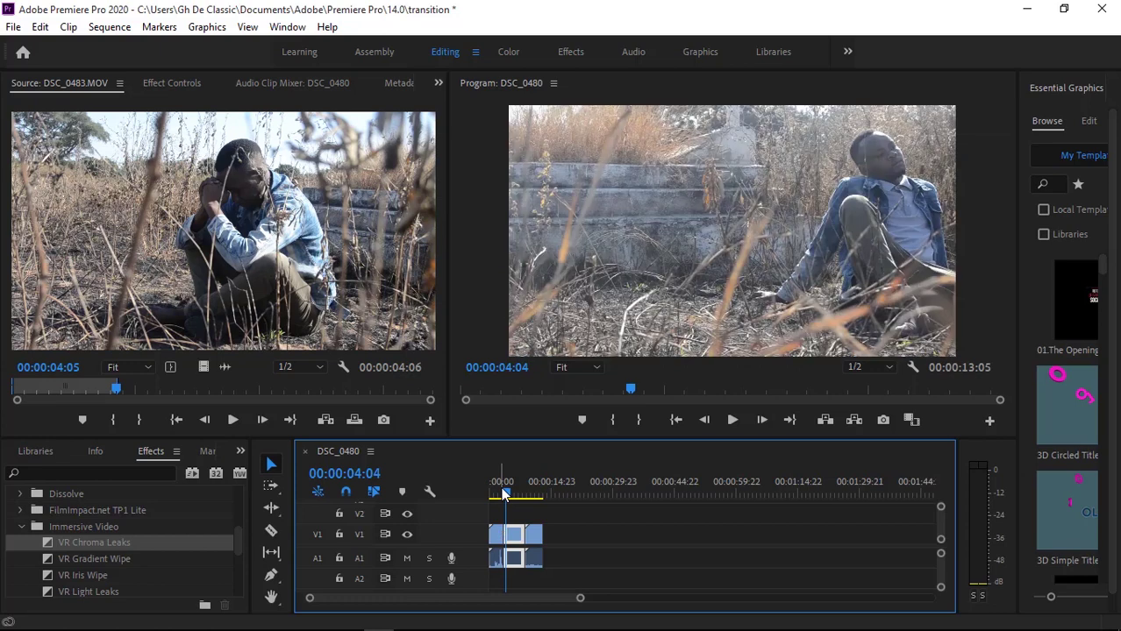
Apply Band Slide from the Slide folder at the V1 clip's edit point and preview it.
click(20, 527)
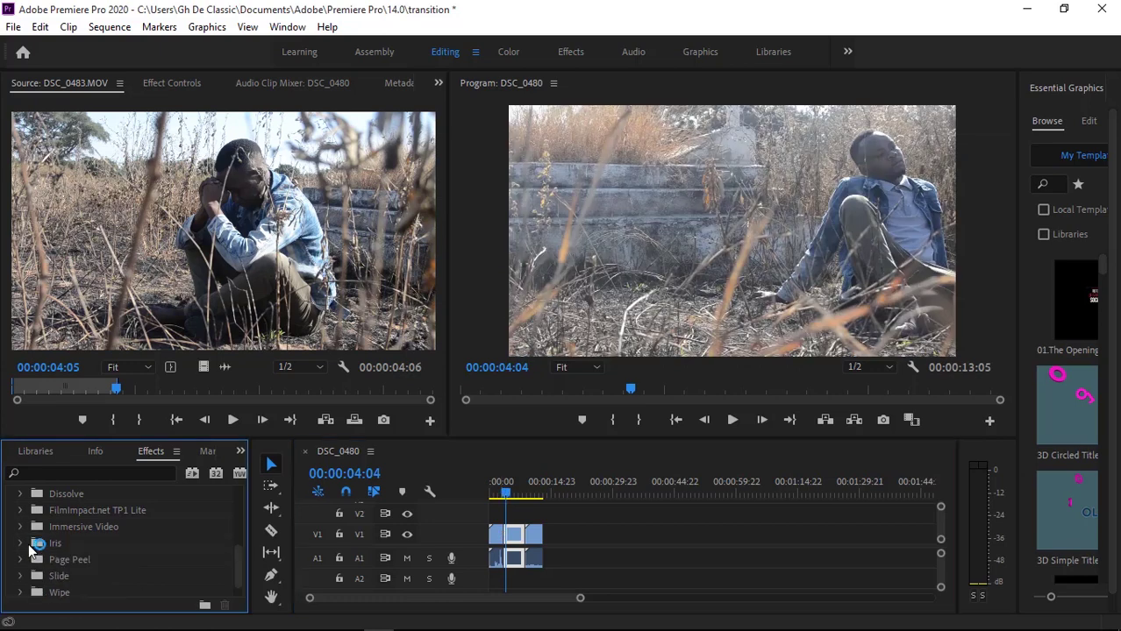
click(21, 575)
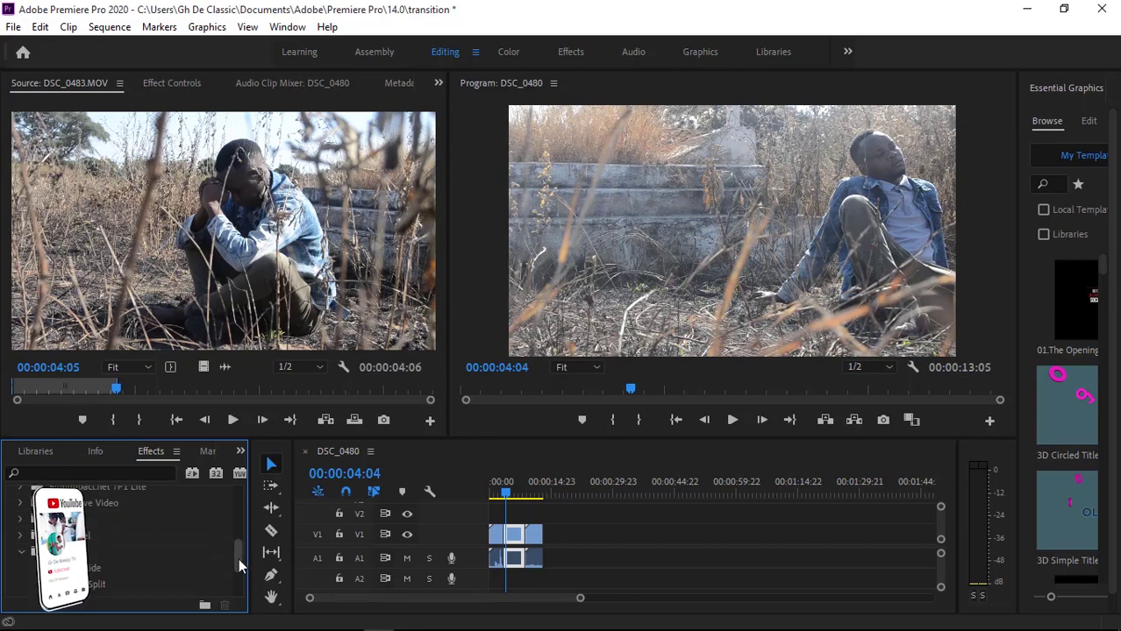
scroll(238, 555, down, 1)
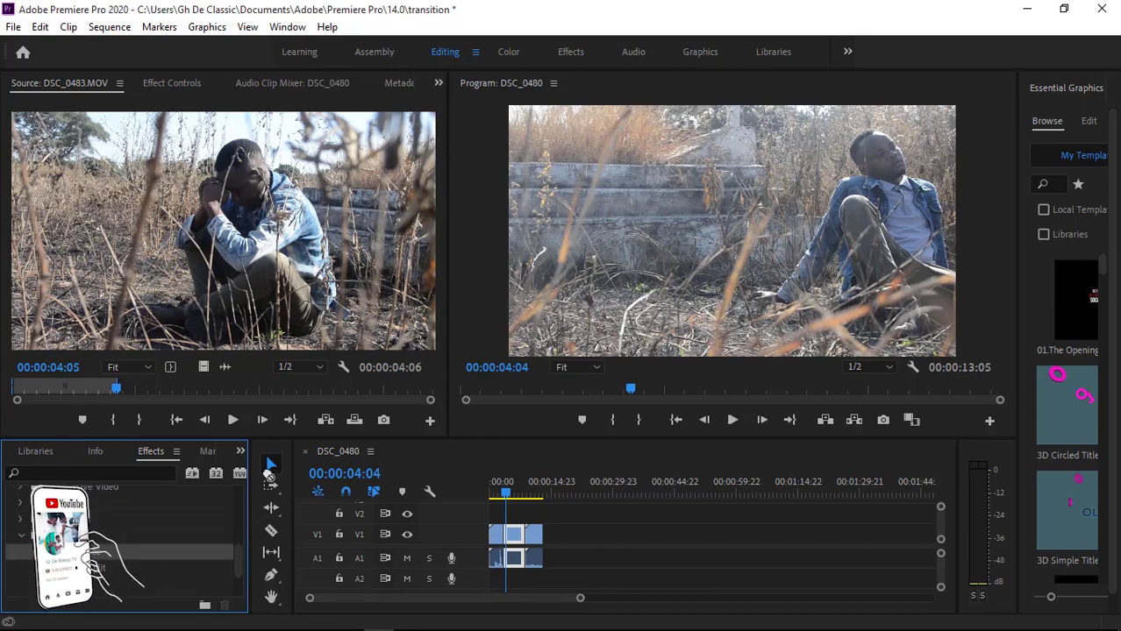
drag(97, 552, 513, 538)
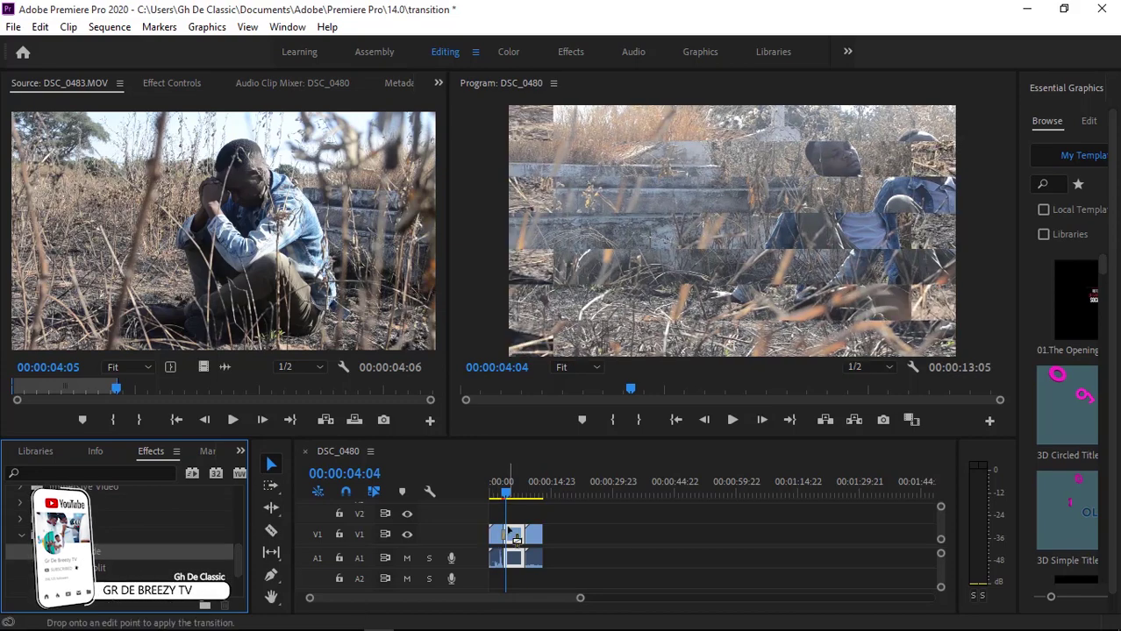
drag(505, 497, 497, 496)
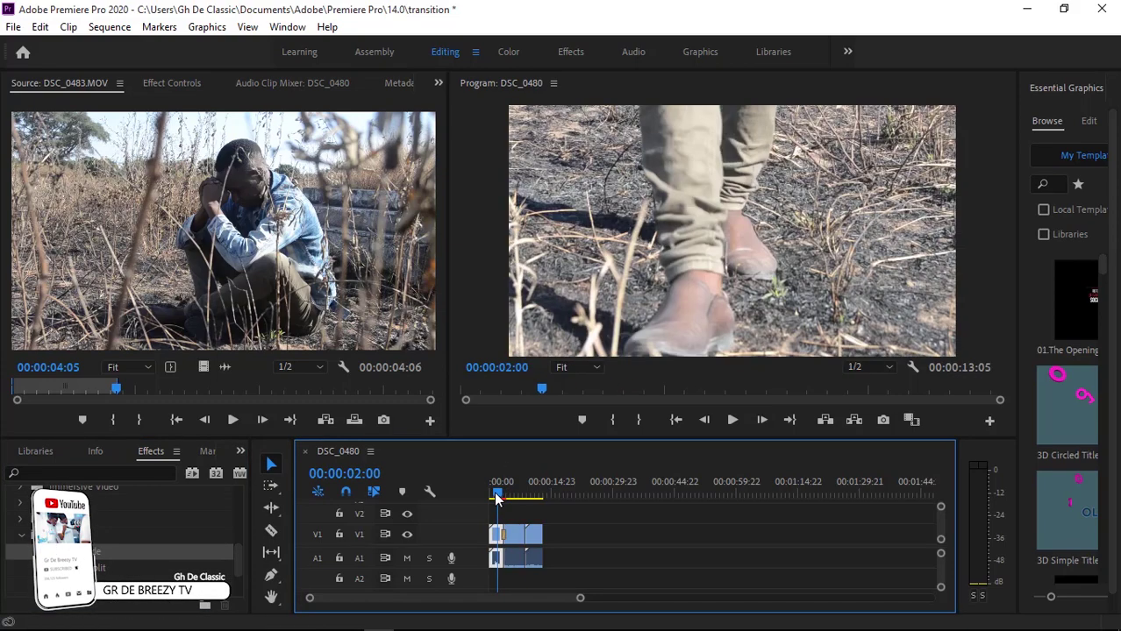
key(space)
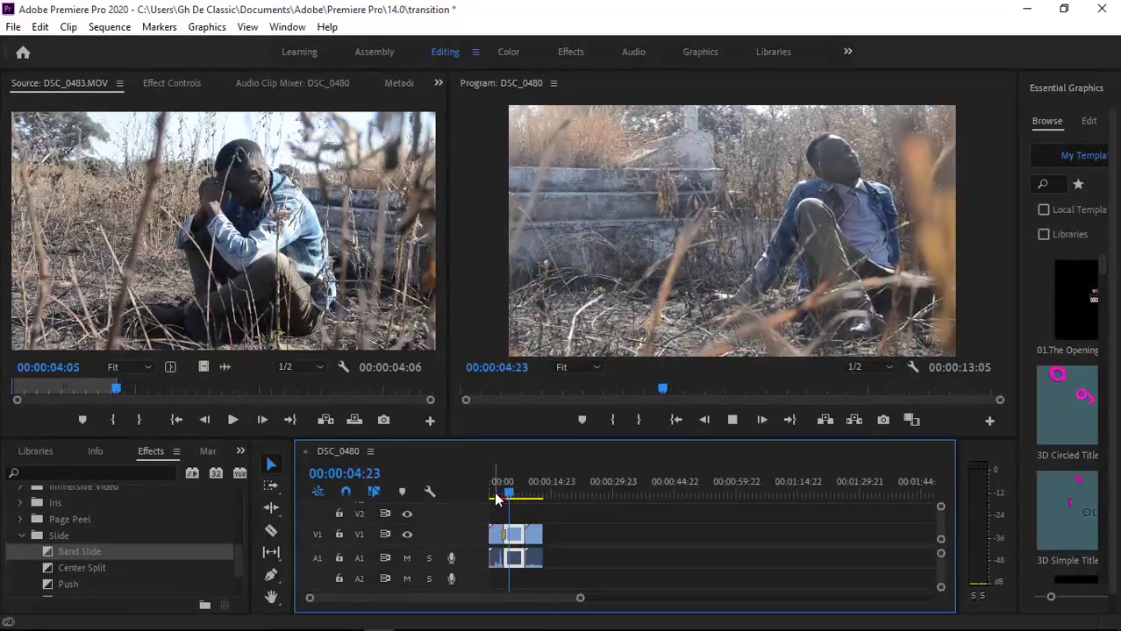
key(space)
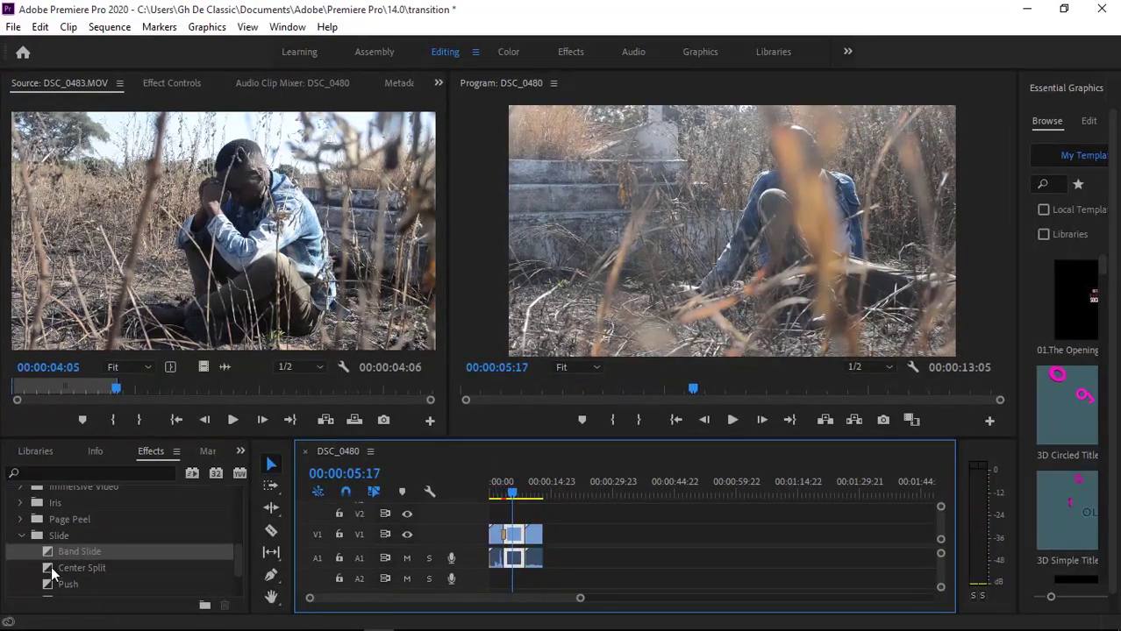
Drop Center Split onto the V1 clip's edit point and play it through.
click(62, 573)
drag(414, 490, 524, 545)
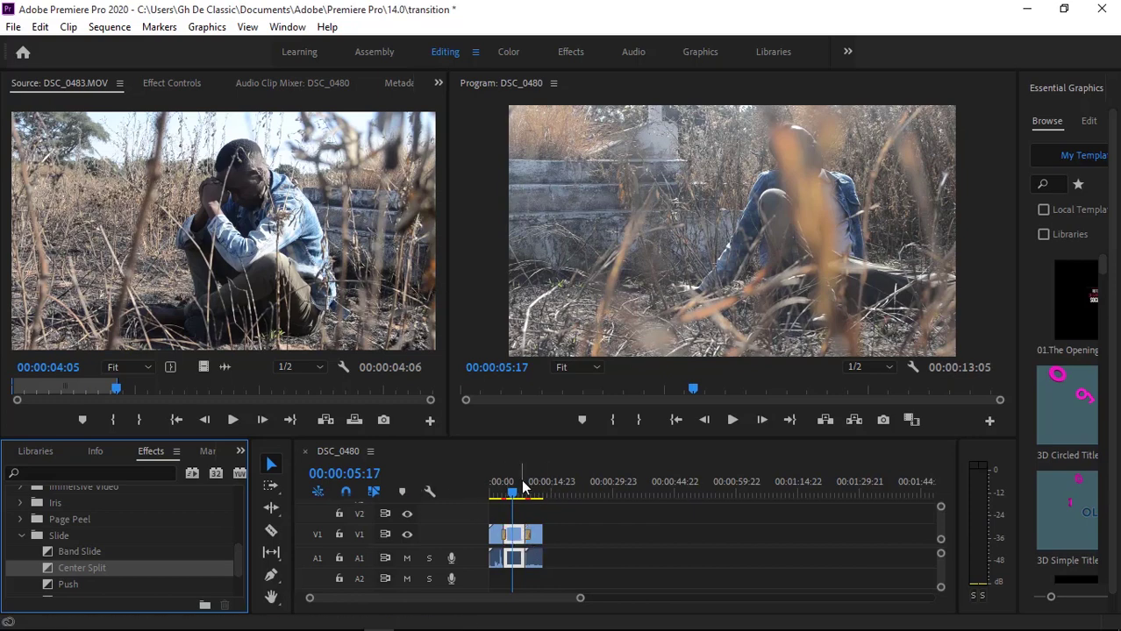
click(523, 491)
key(space)
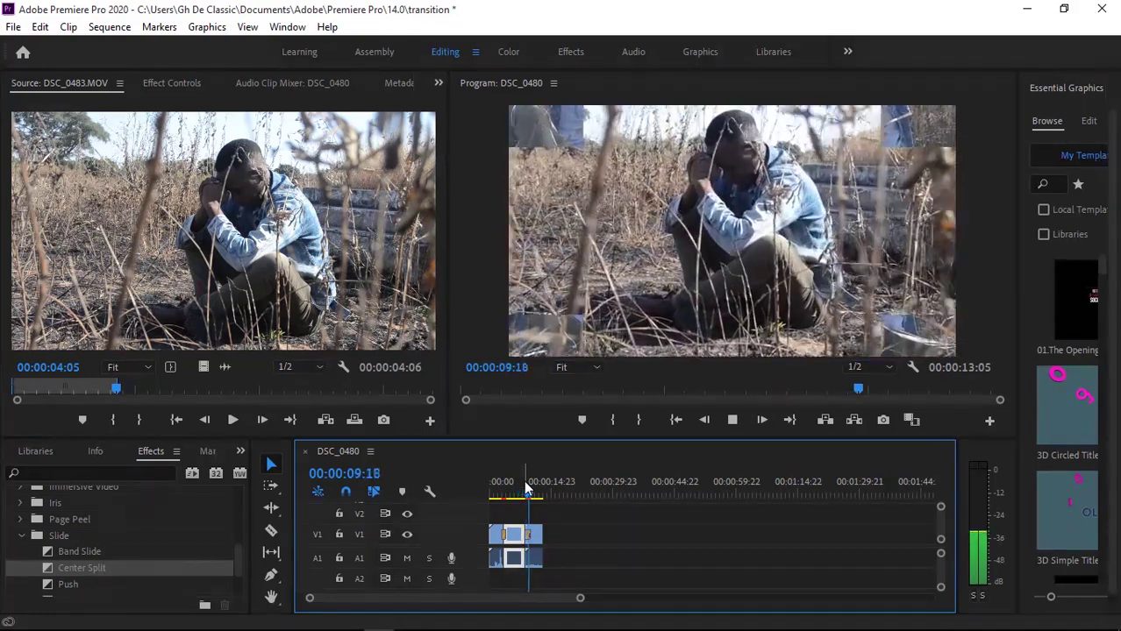
key(space)
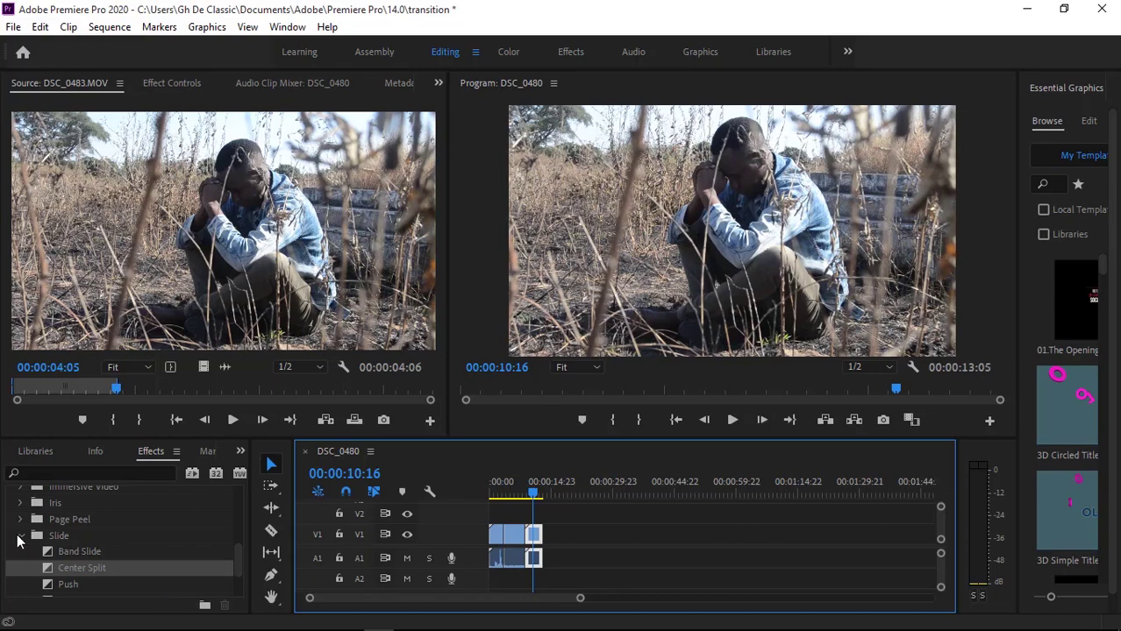
Apply the Page Peel transition at the clip start, with the playhead moved back to review it.
click(20, 536)
click(21, 519)
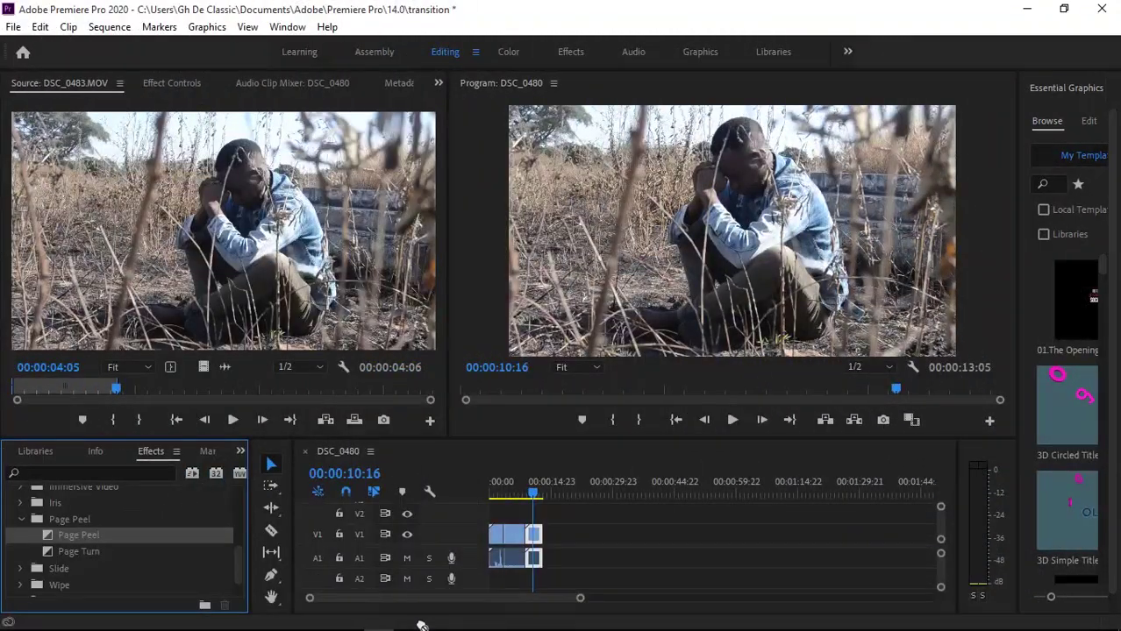
mouse_move(421, 625)
mouse_down()
mouse_move(505, 558)
mouse_move(495, 534)
mouse_up()
click(501, 496)
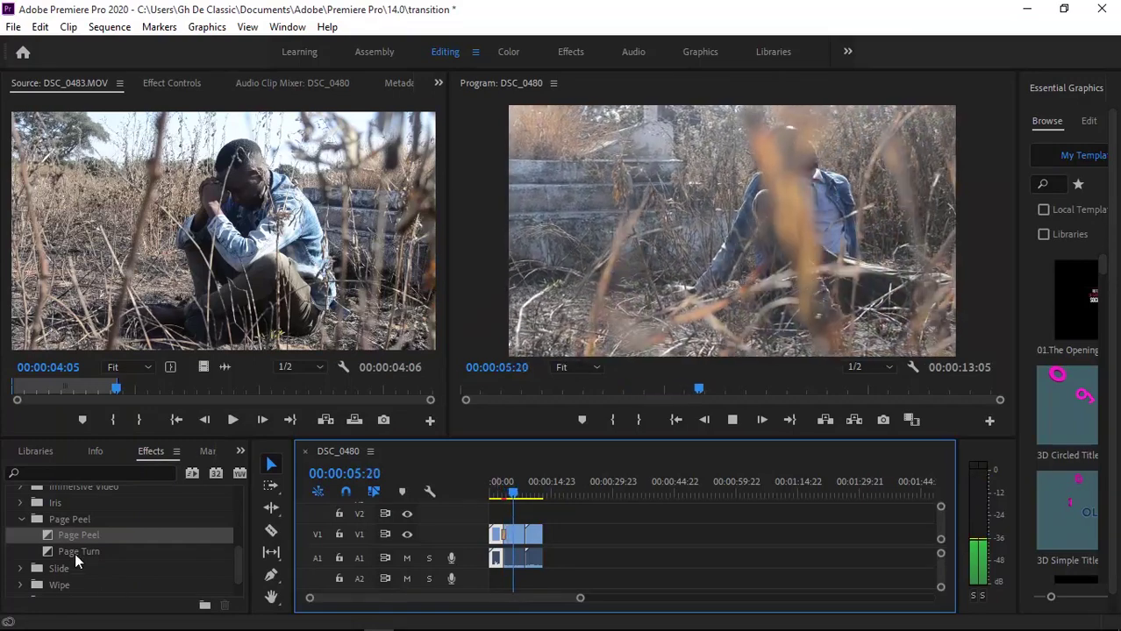
Add Page Turn to the clips and preview it from 00:00:07:05.
drag(77, 551, 526, 564)
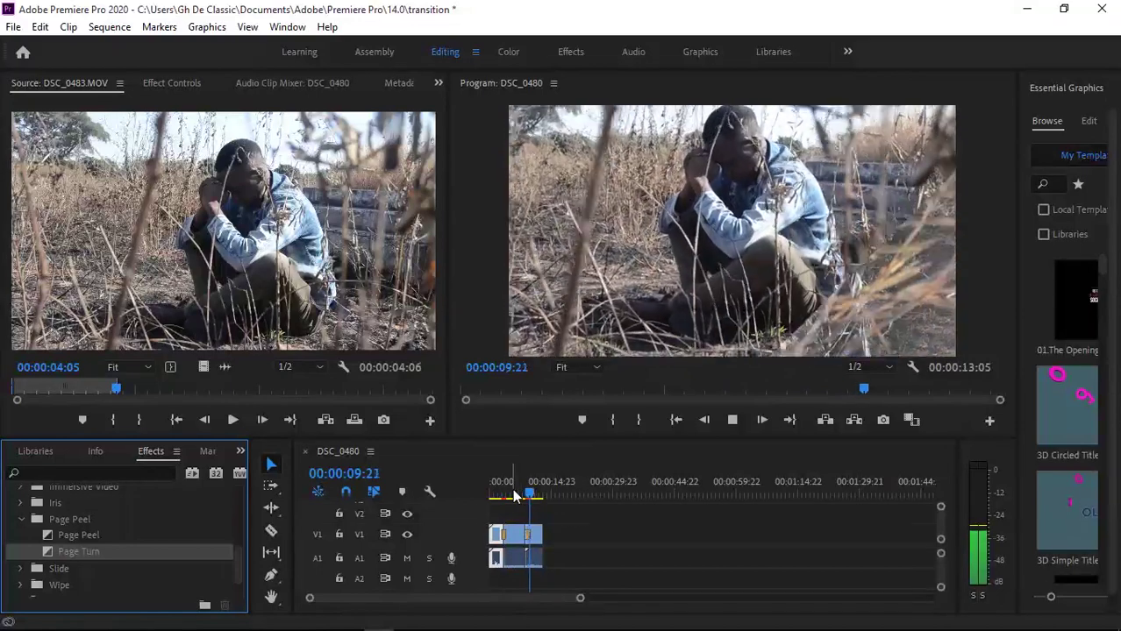
click(520, 493)
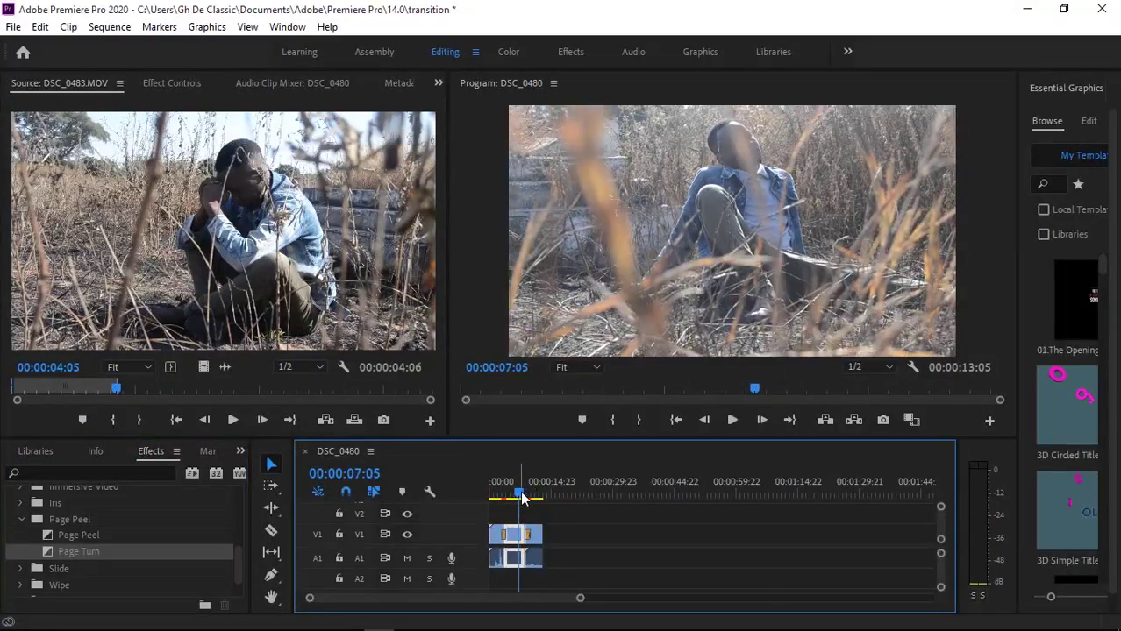
key(space)
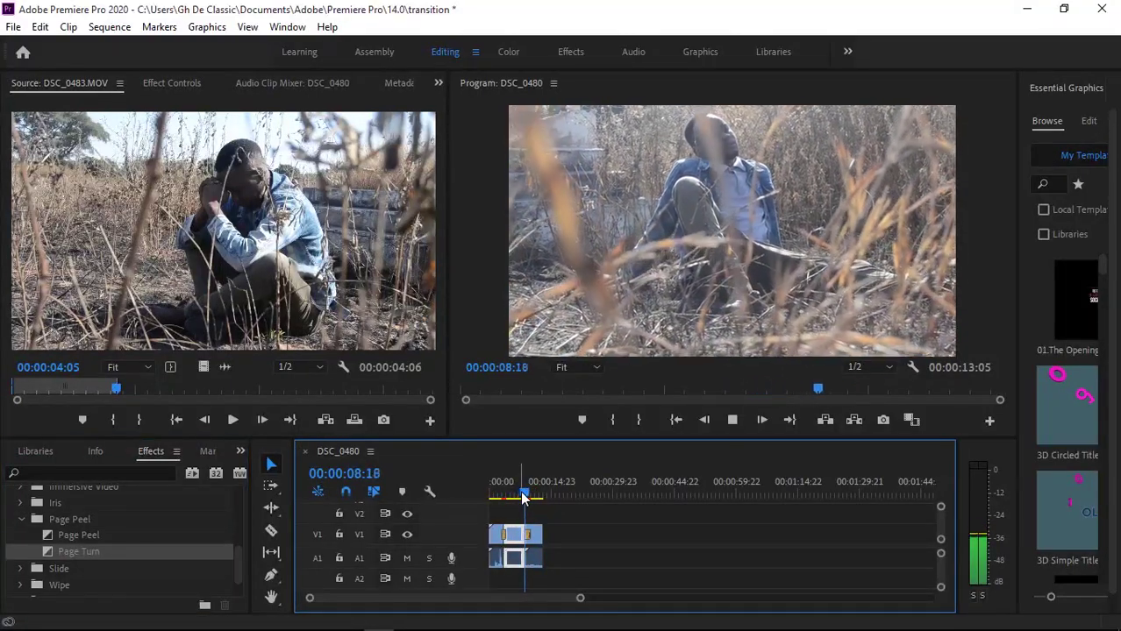
key(space)
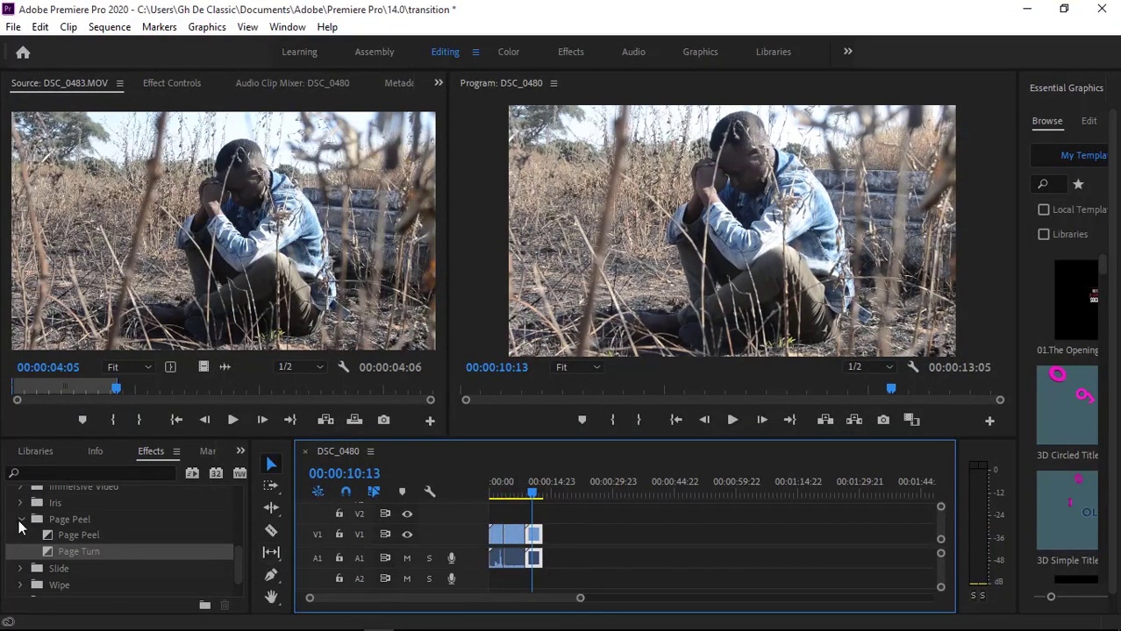
Apply Band Wipe at the clip edit point, preview it, then select Barn Doors and return to the sequence start.
click(19, 520)
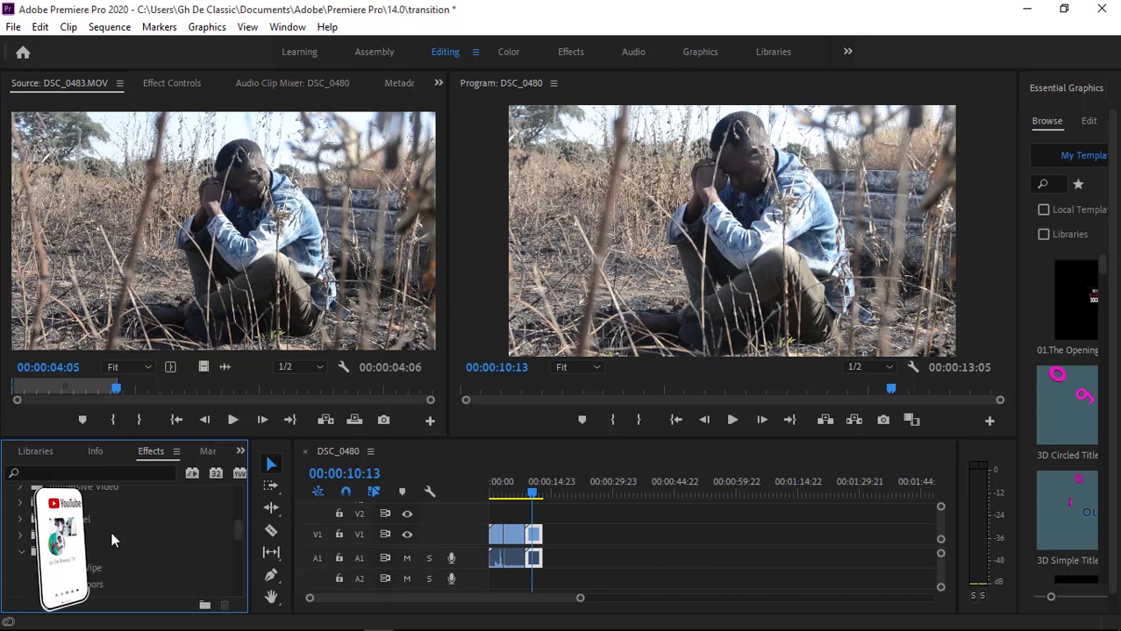
drag(105, 568, 502, 535)
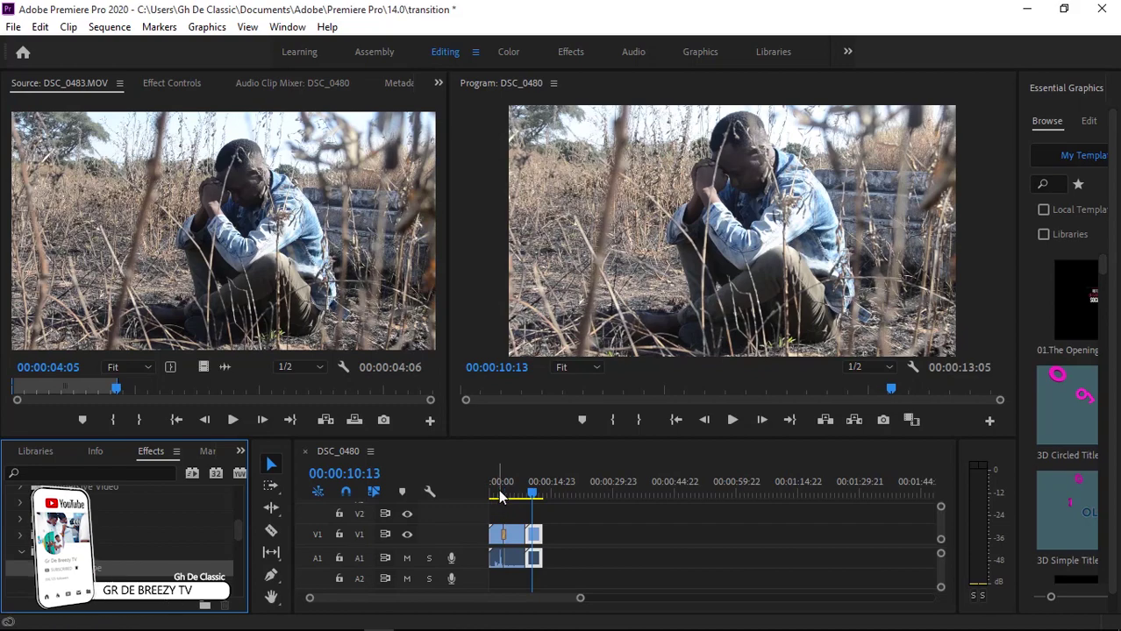
click(502, 496)
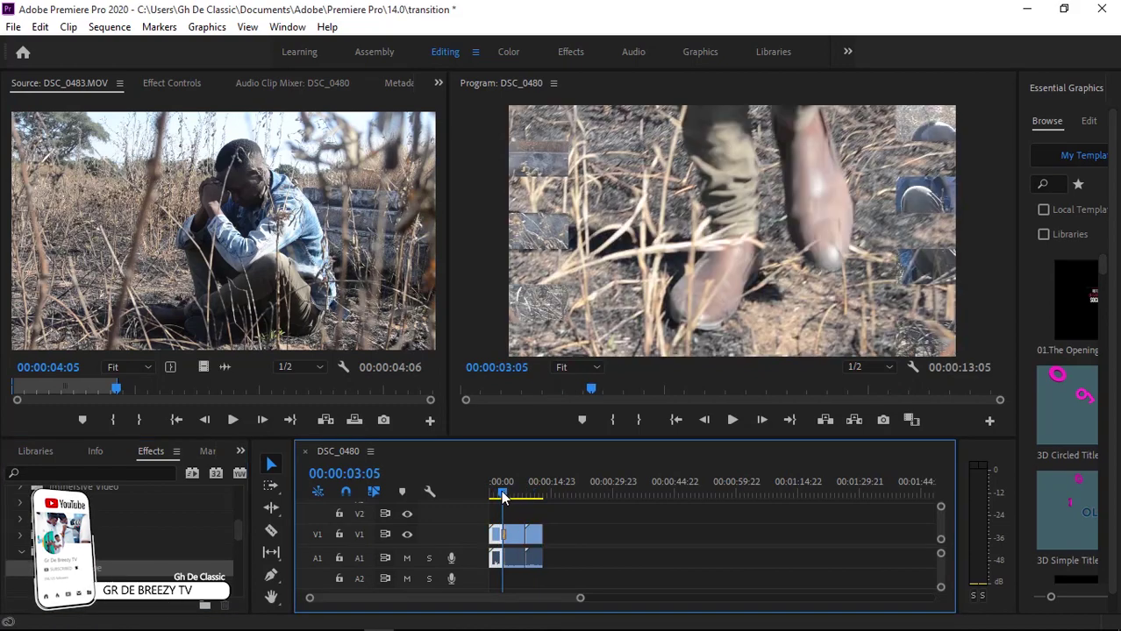
click(499, 495)
key(space)
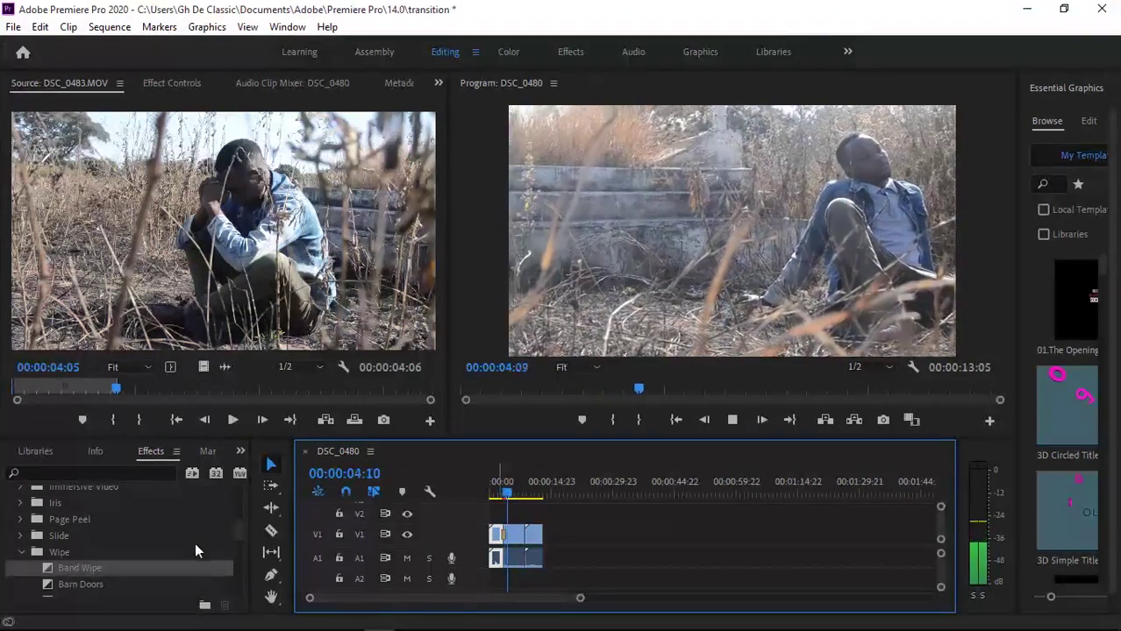
click(82, 583)
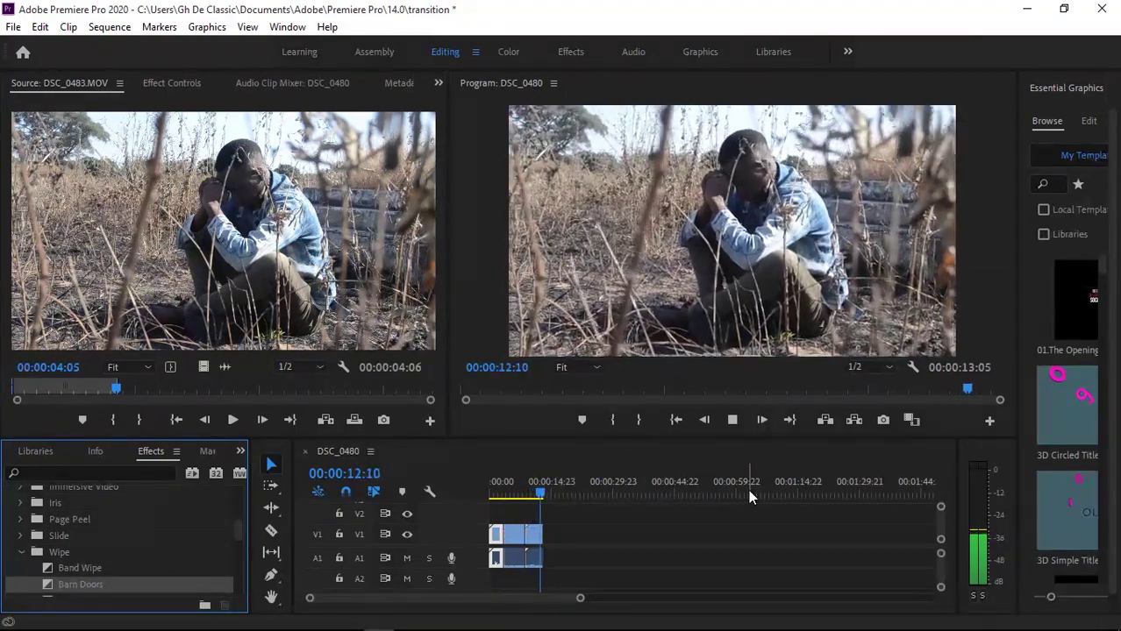
mouse_move(541, 491)
mouse_down()
mouse_move(251, 559)
mouse_move(240, 533)
mouse_up()
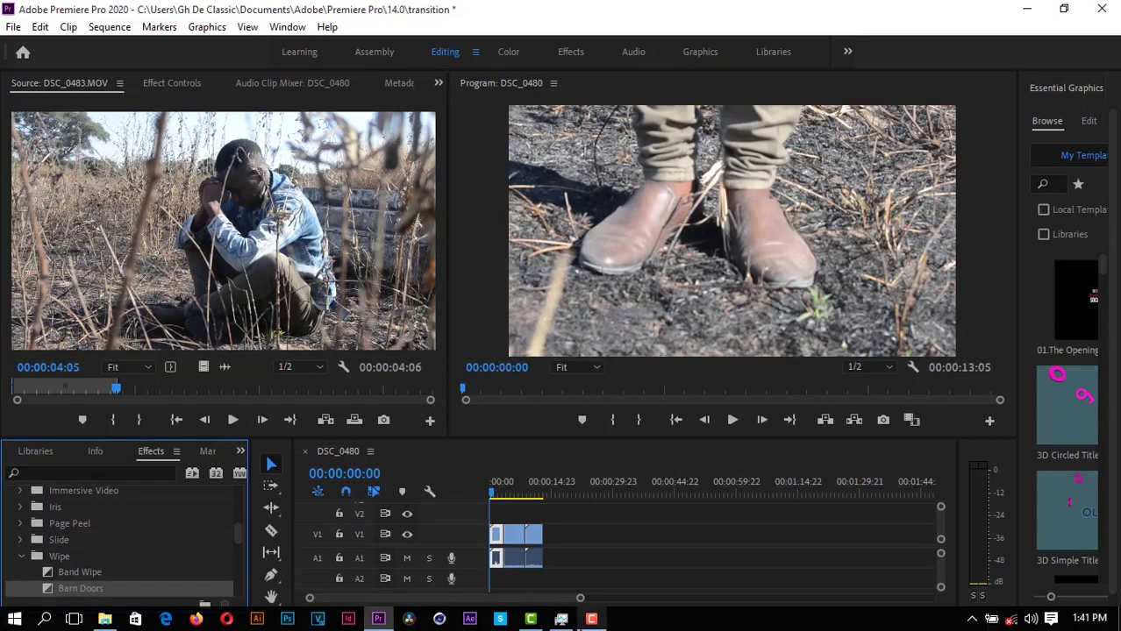
click(586, 620)
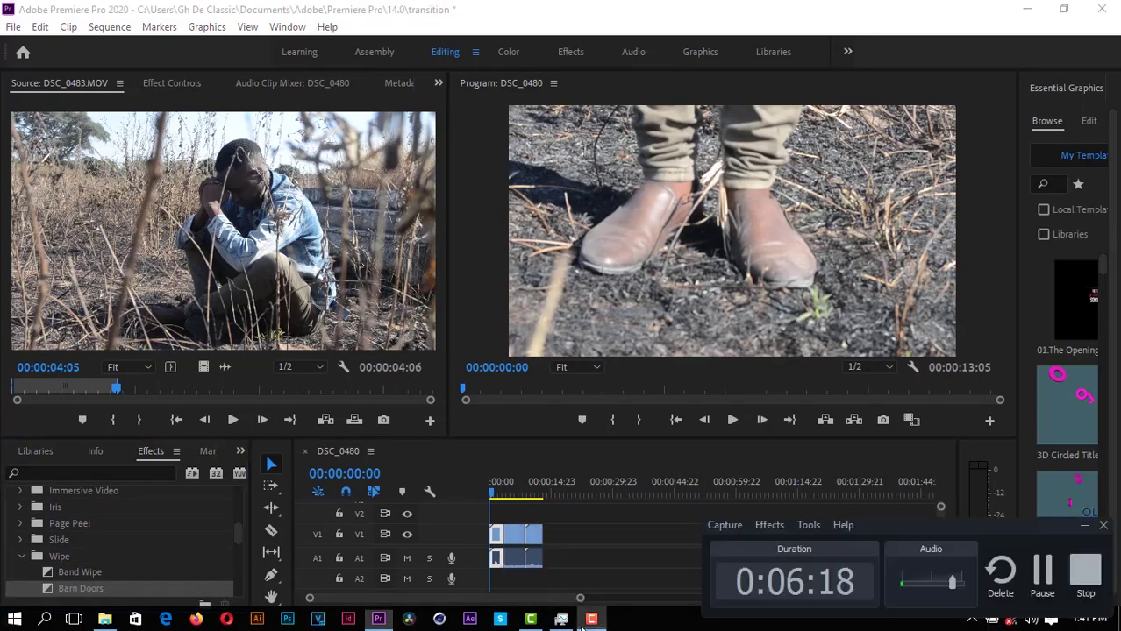
click(1040, 579)
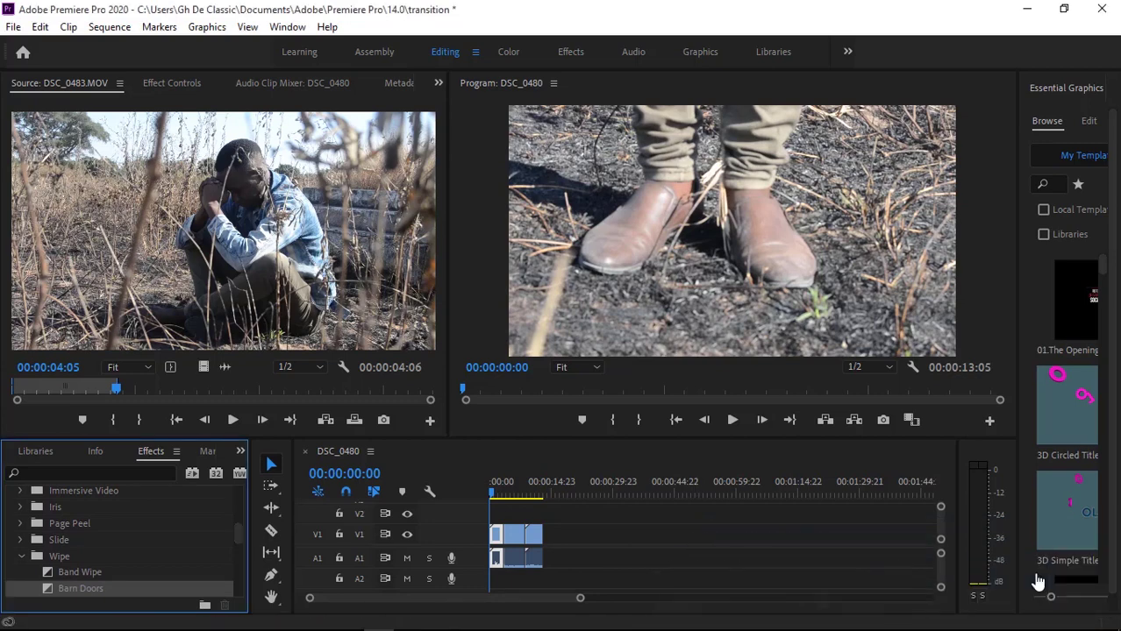
mouse_move(1030, 628)
click(561, 619)
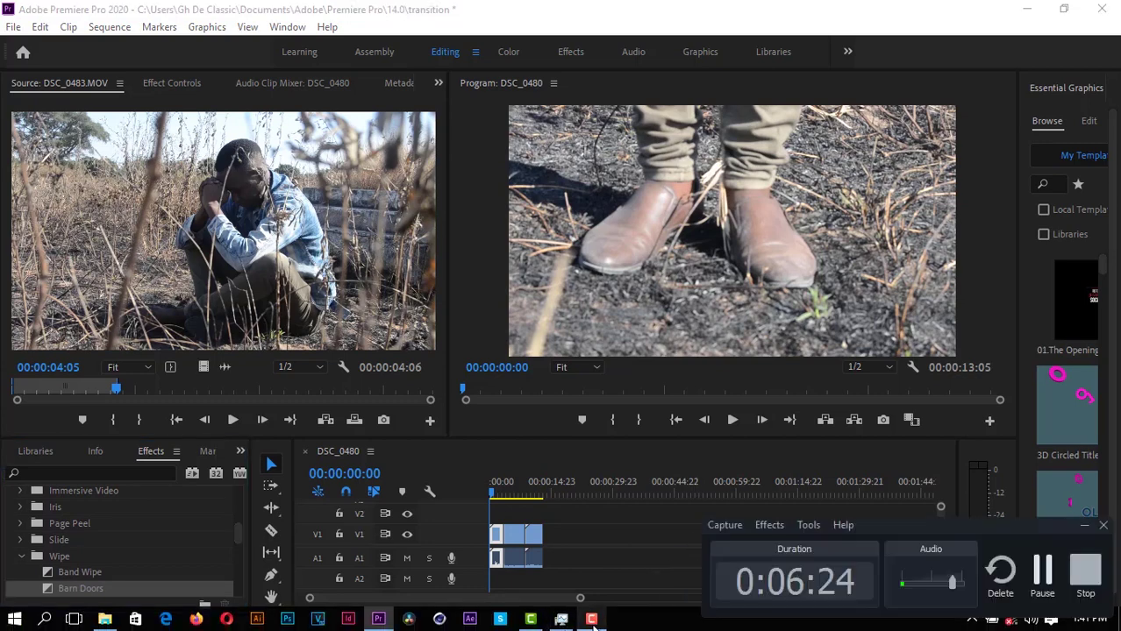
click(1041, 591)
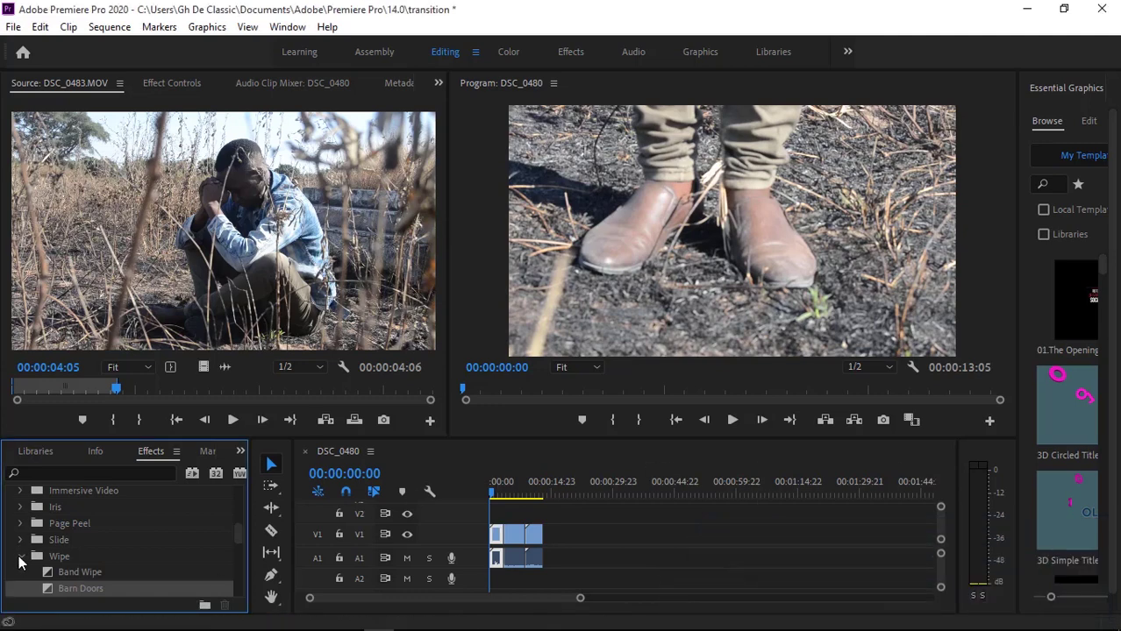
Place Band Slide at the clip start and preview it from near the sequence start.
click(20, 556)
drag(73, 557, 500, 544)
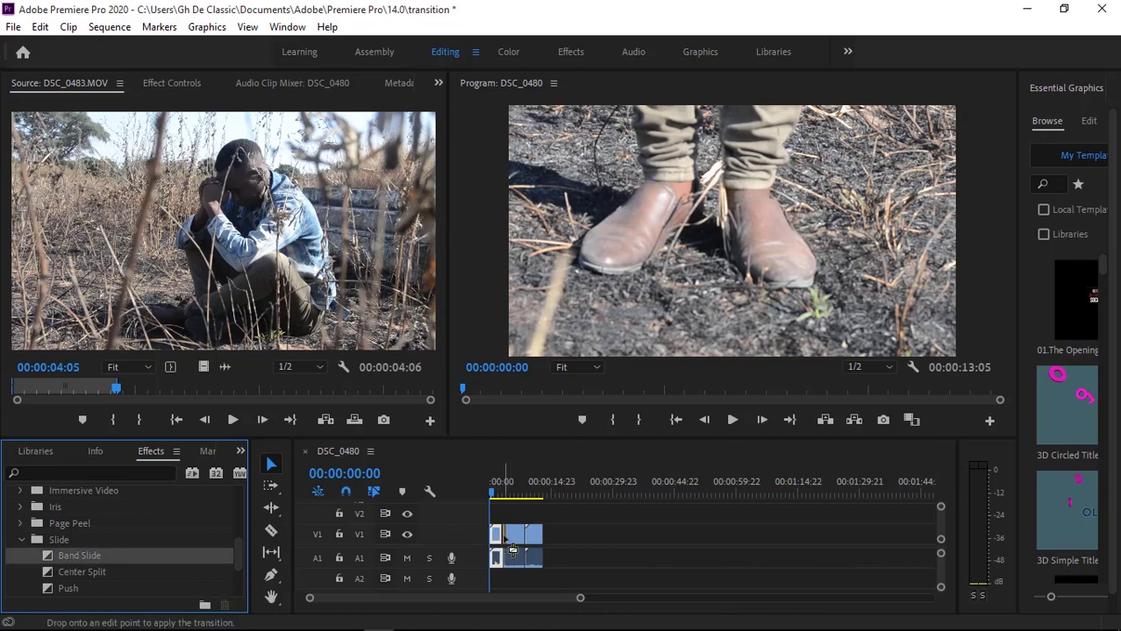
click(499, 496)
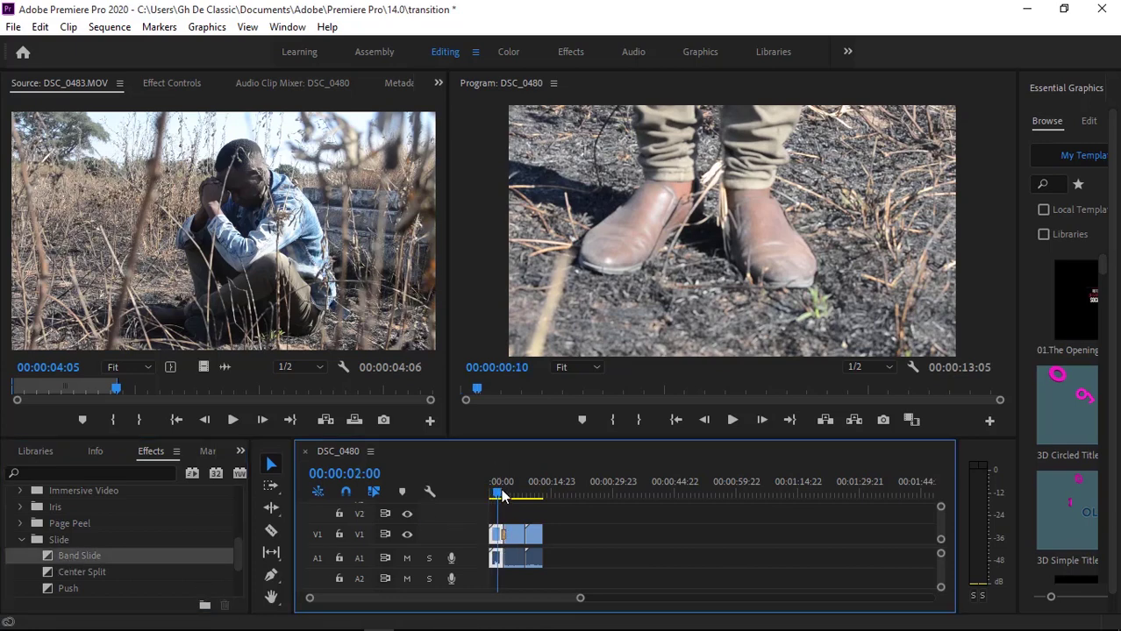
key(space)
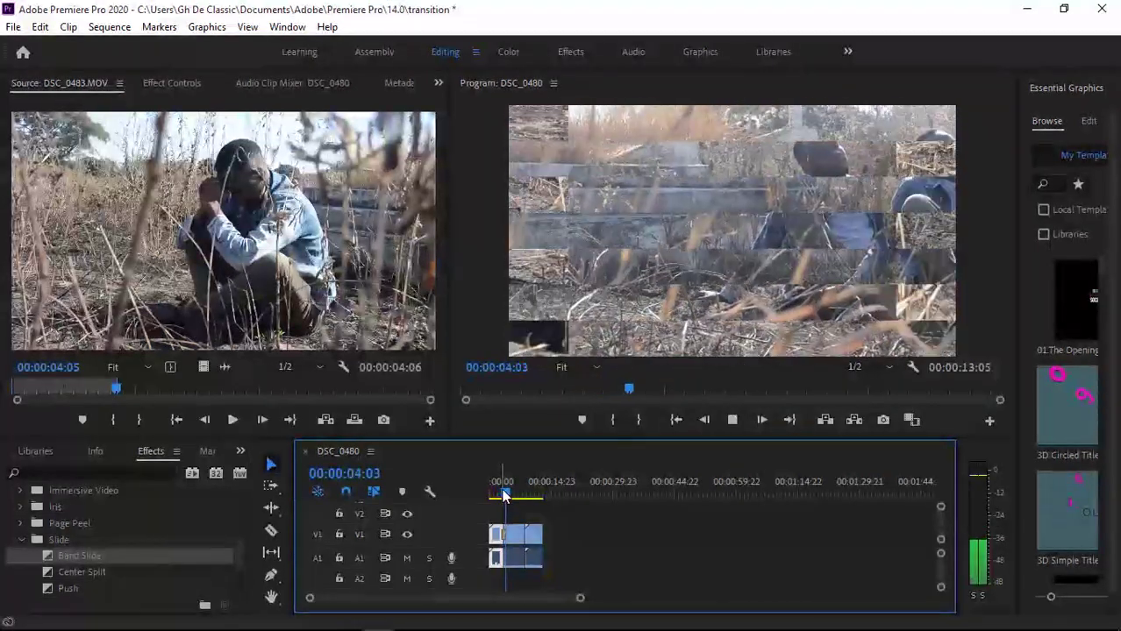
key(space)
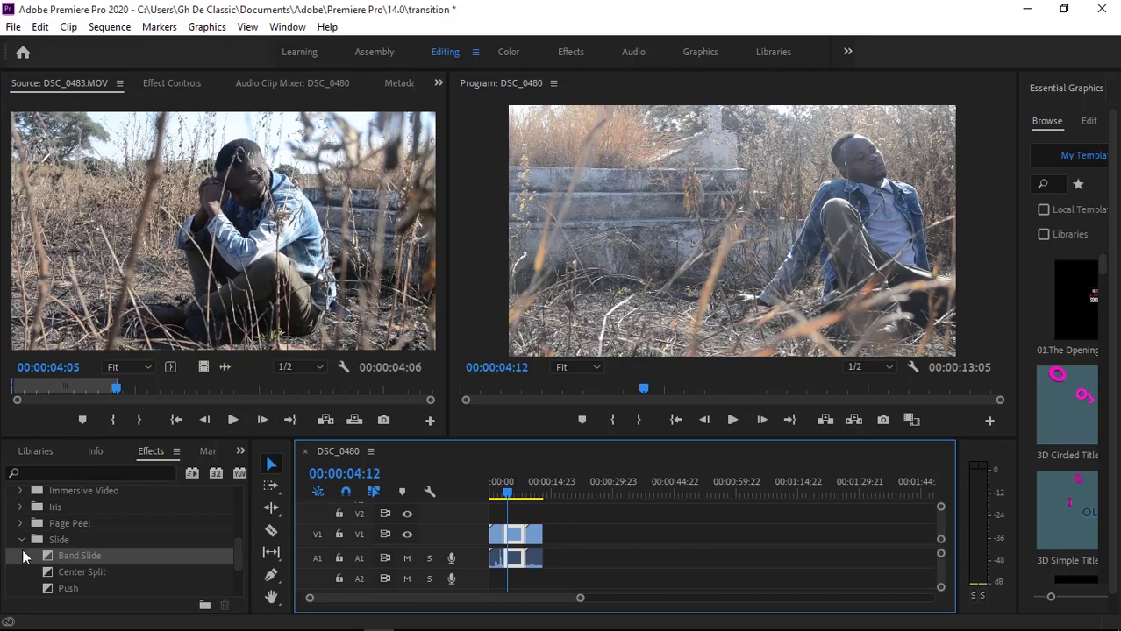
Collapse the Slide folder and switch the panel to the Project: transition bin.
click(22, 540)
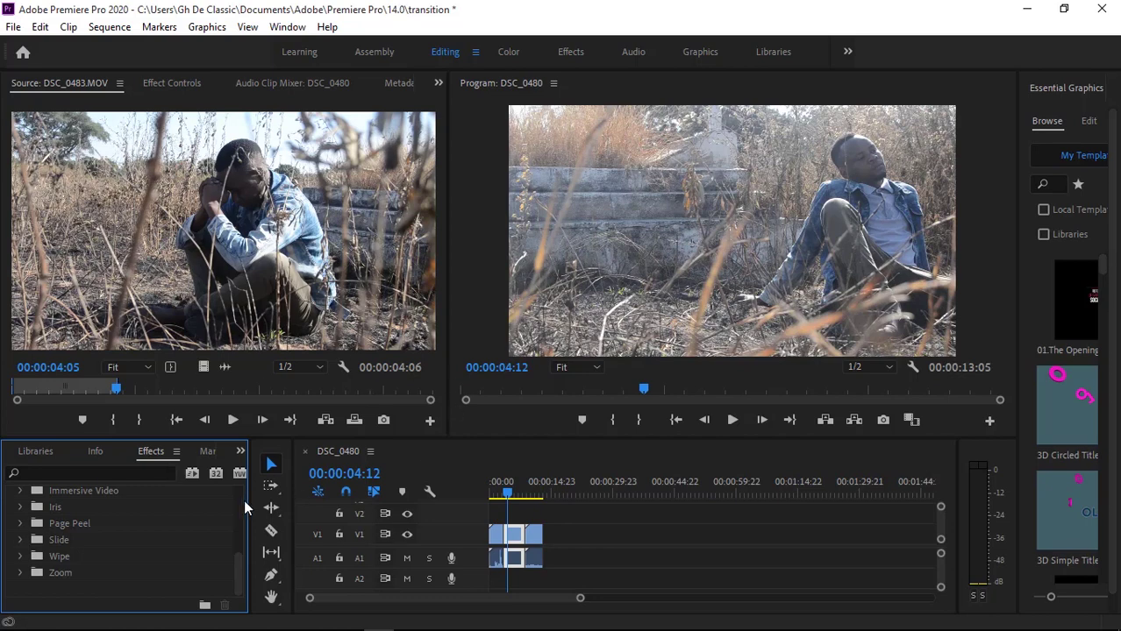
click(239, 456)
click(264, 477)
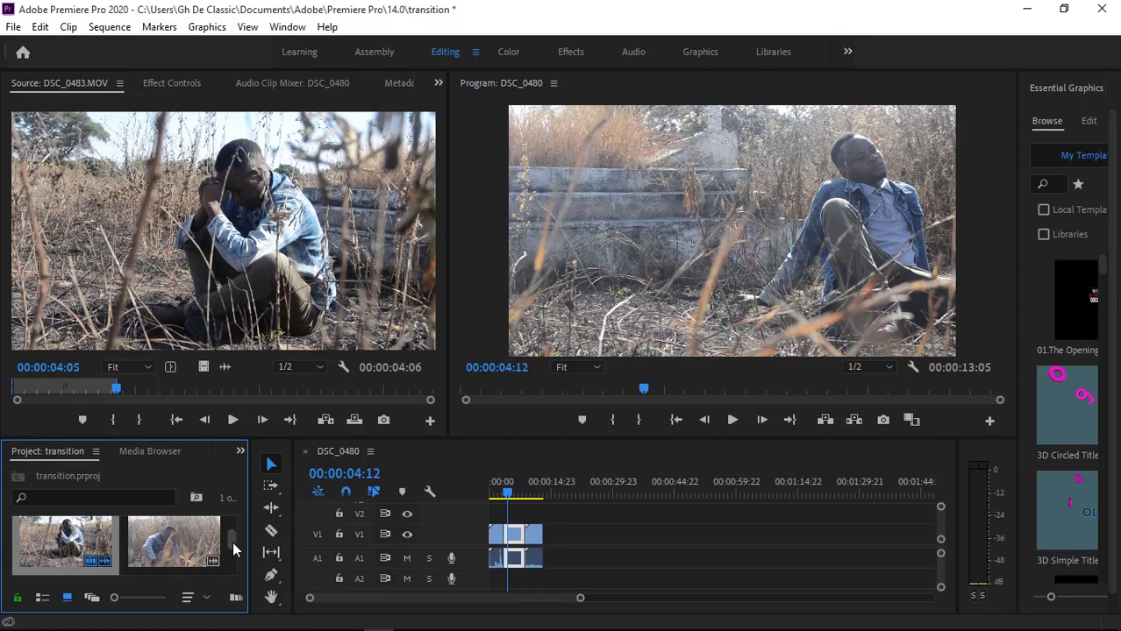
mouse_move(232, 542)
mouse_down()
mouse_move(231, 526)
mouse_move(232, 578)
mouse_up()
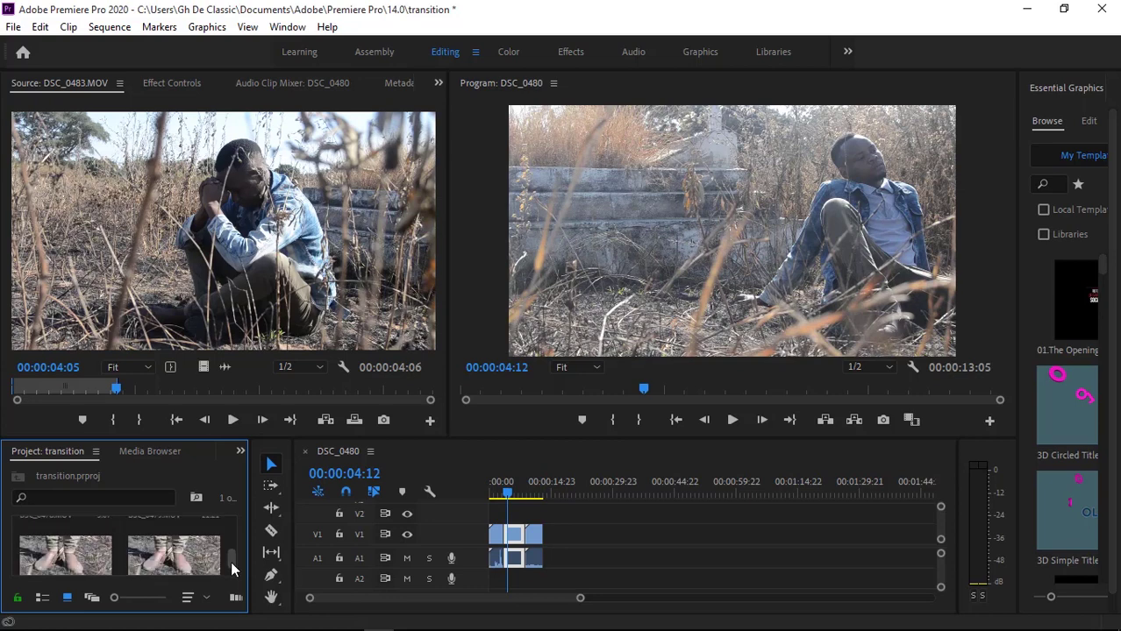